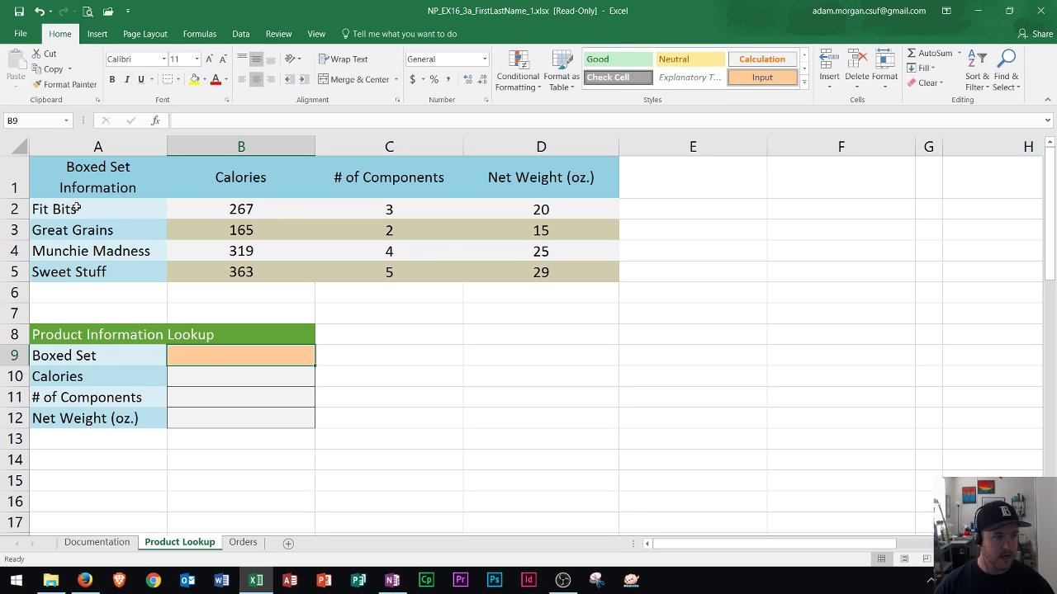
# Examine the boxed set table in A1:D5 and the matching Product Information Lookup cells in A8:B12
pyautogui.moveTo(77, 208); pyautogui.dragTo(80, 270)
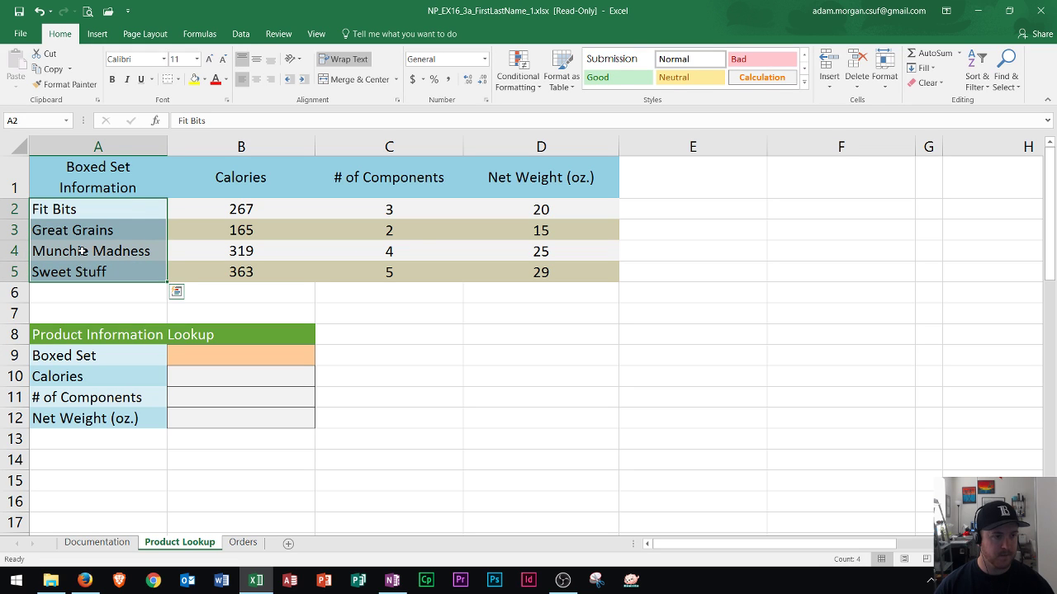
pyautogui.moveTo(305, 176); pyautogui.dragTo(546, 183)
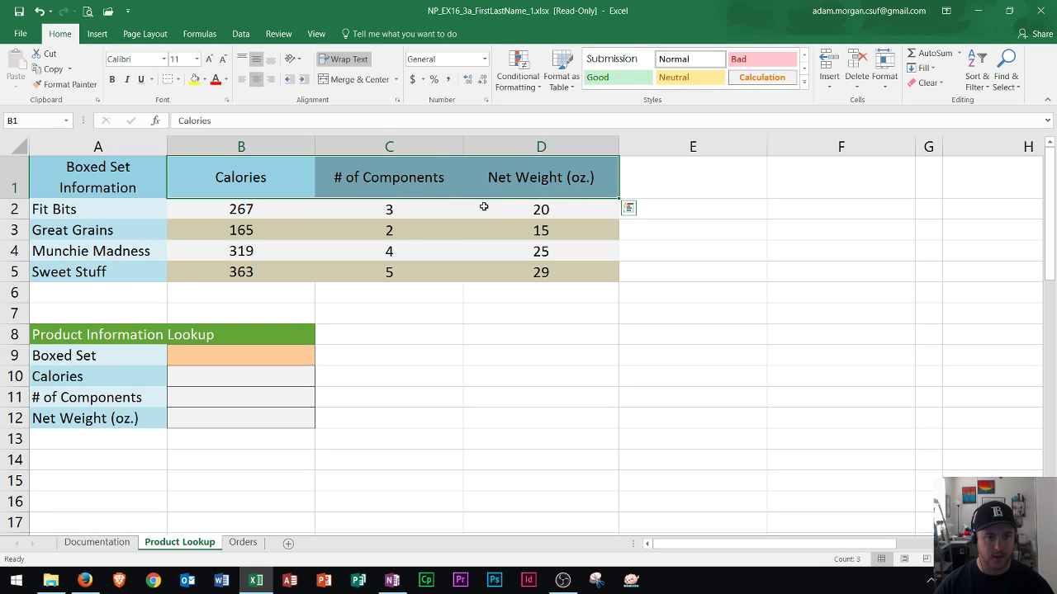
pyautogui.click(665, 240)
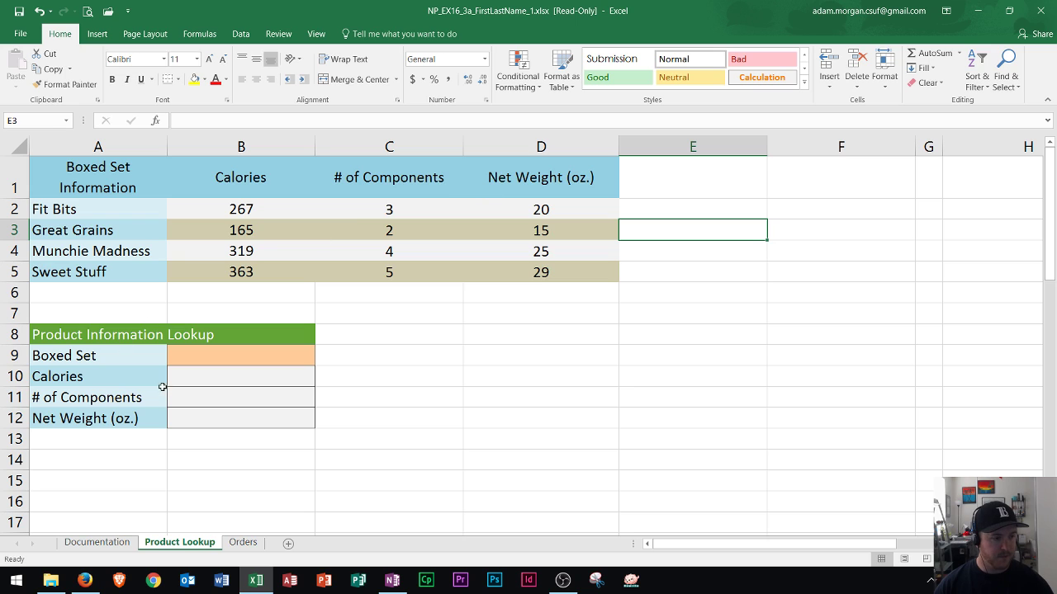
pyautogui.moveTo(80, 334); pyautogui.dragTo(80, 422)
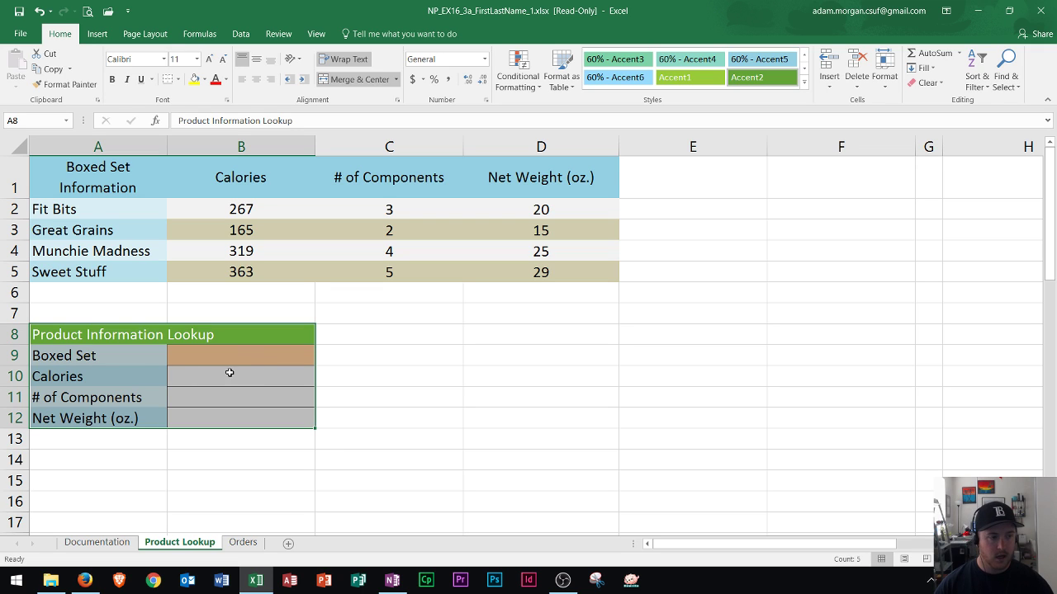
pyautogui.click(83, 354)
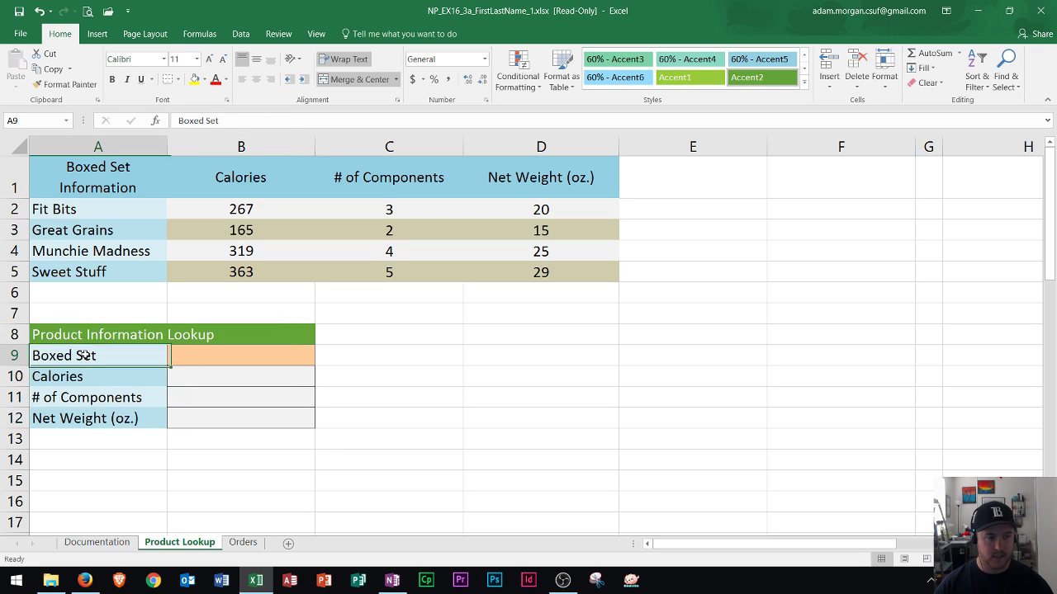
pyautogui.click(226, 360)
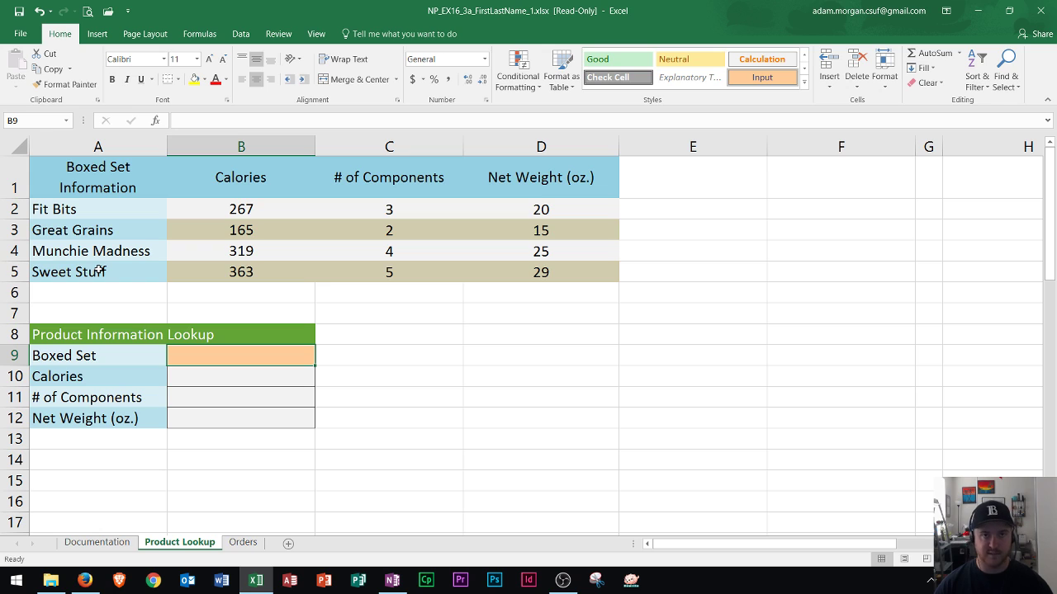
pyautogui.moveTo(69, 375); pyautogui.dragTo(77, 413)
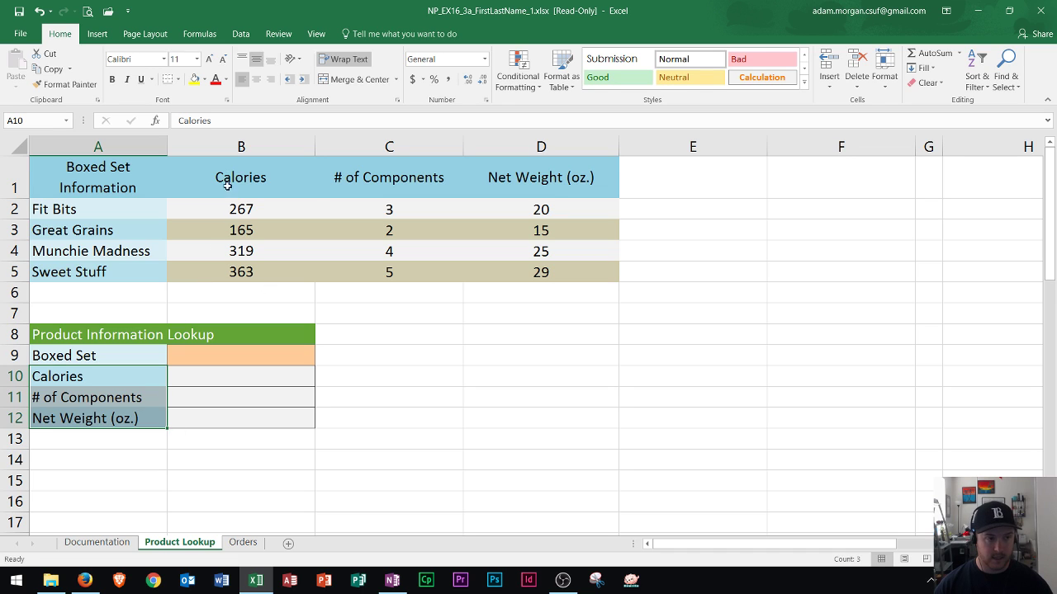
pyautogui.moveTo(227, 185); pyautogui.dragTo(515, 180)
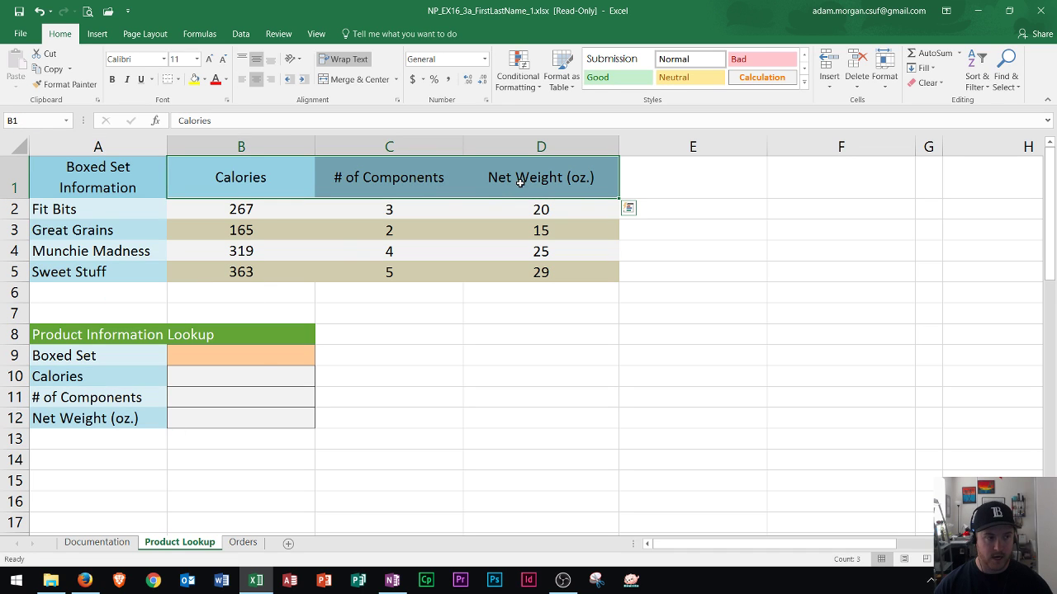
pyautogui.click(251, 359)
pyautogui.click(229, 374)
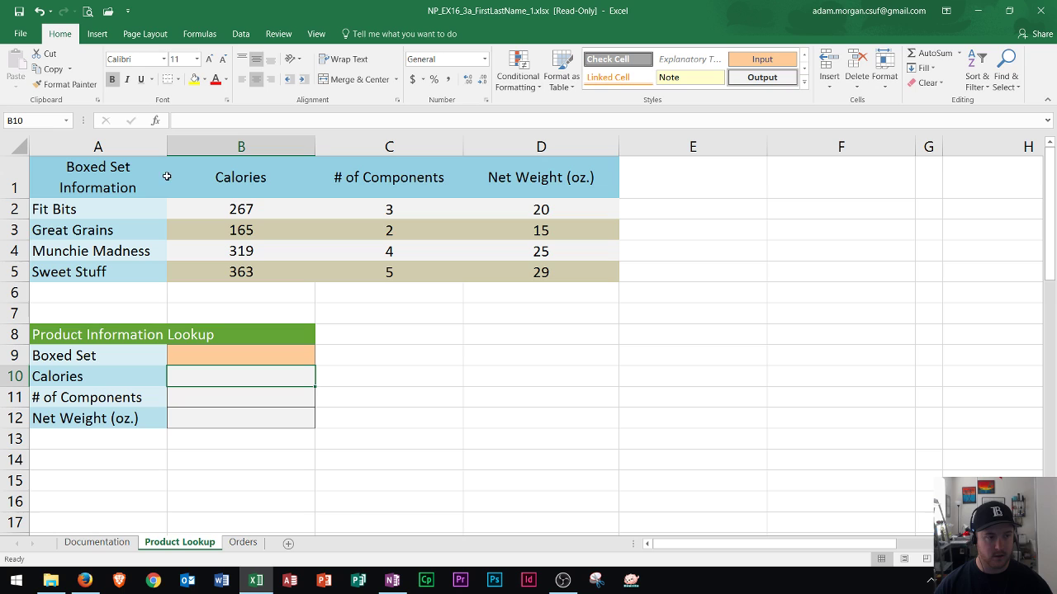
pyautogui.click(254, 210)
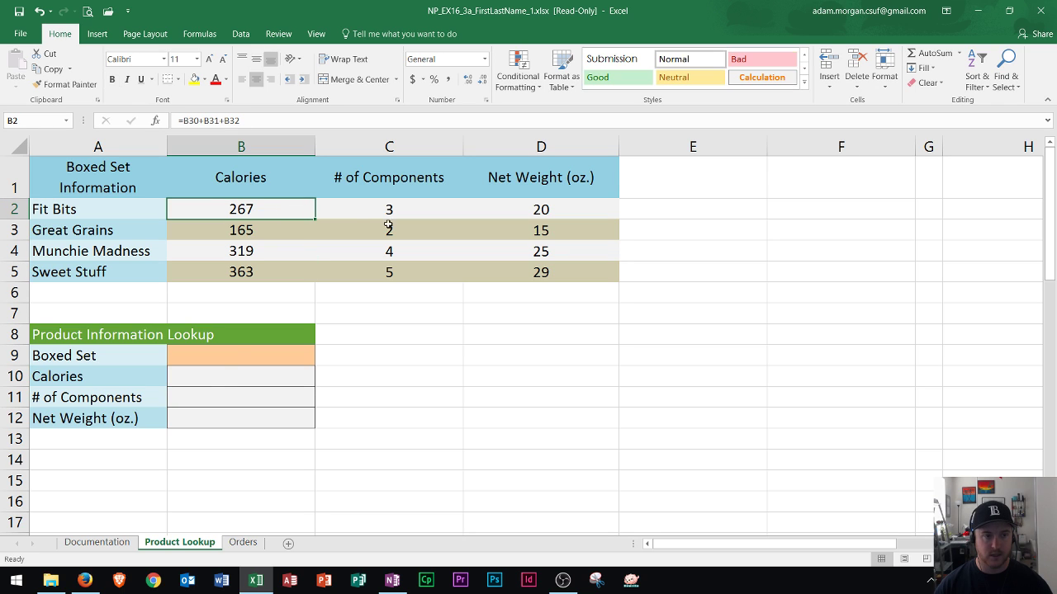
pyautogui.click(224, 405)
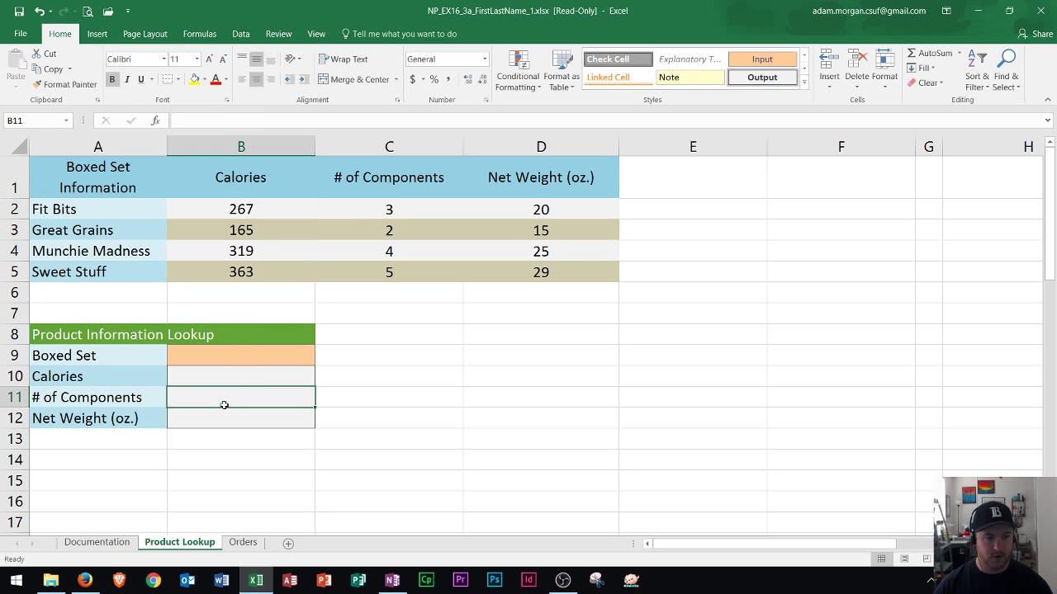
pyautogui.click(568, 208)
pyautogui.click(221, 422)
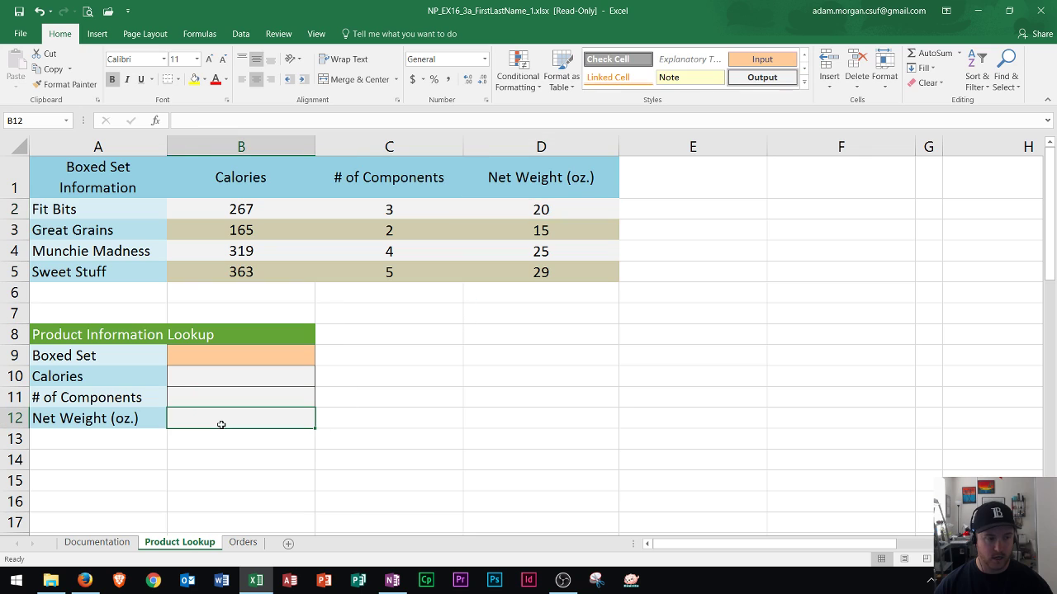
pyautogui.click(227, 376)
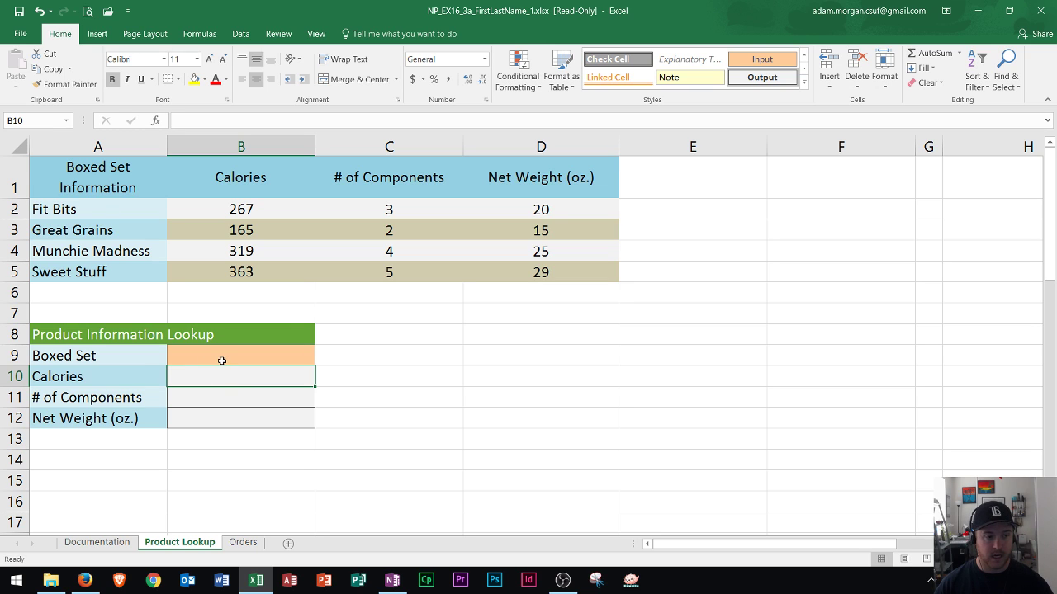
# Enter Fit Bits as the boxed set in cell B9 of the Product Information Lookup
pyautogui.click(242, 356)
pyautogui.write('F')
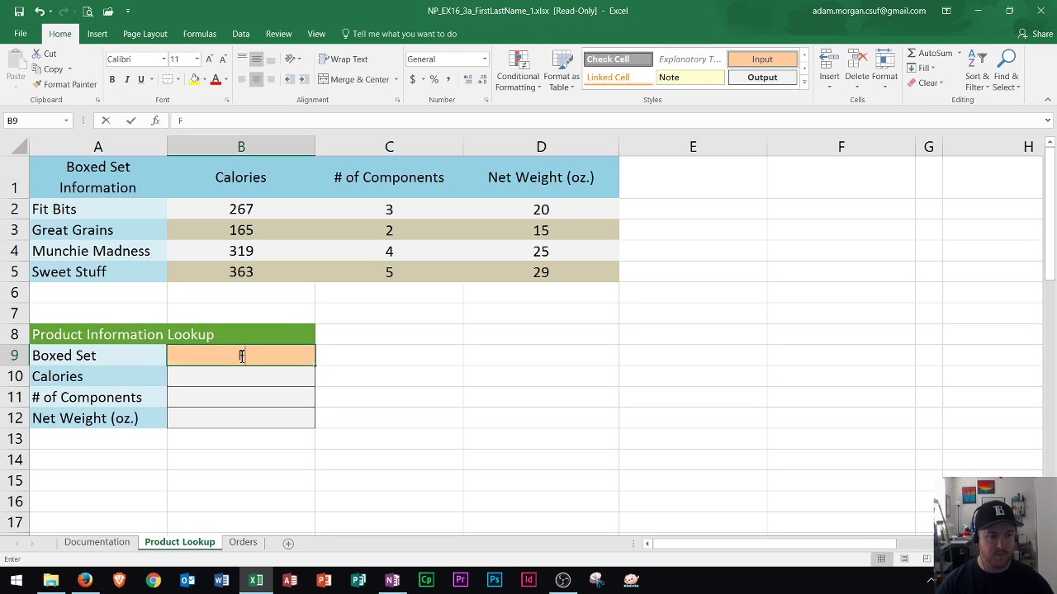
pyautogui.write('it Bits')
pyautogui.press('Return')
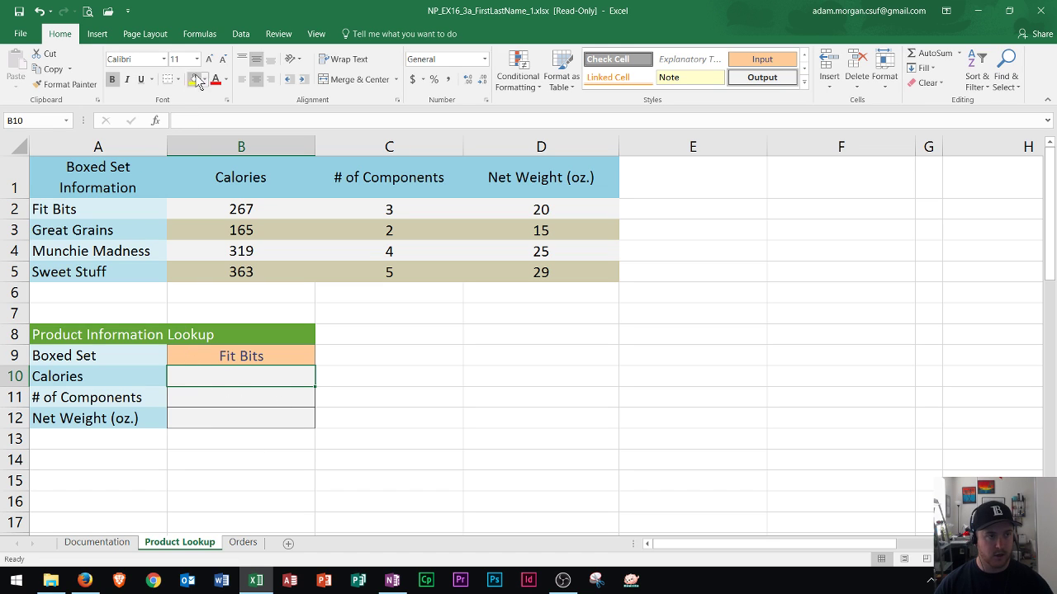
# Insert a VLOOKUP function in the Calories result cell B10 and move its arguments dialog clear of the data
pyautogui.click(198, 34)
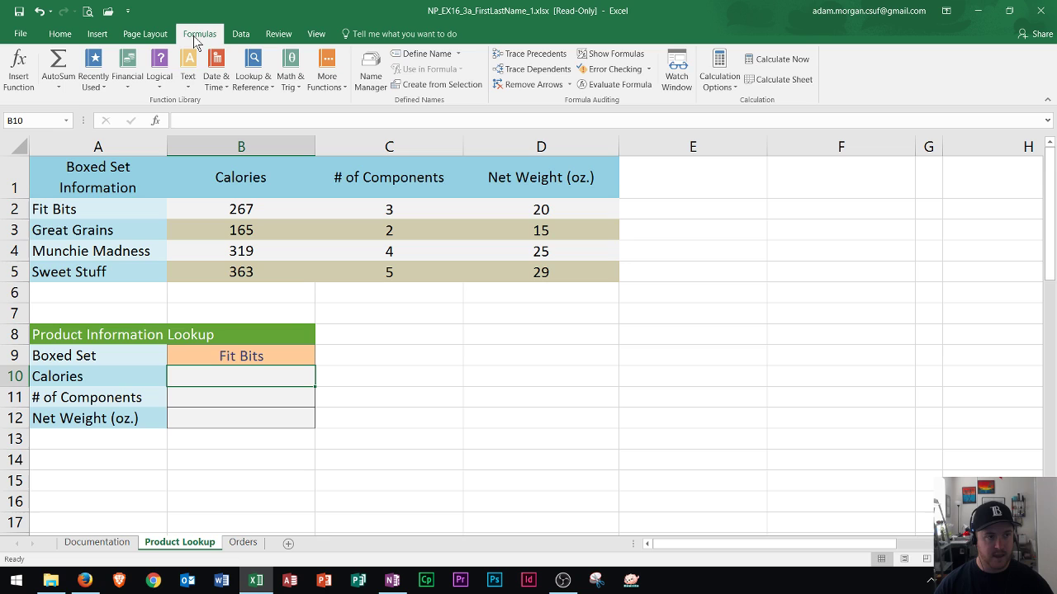
pyautogui.click(260, 89)
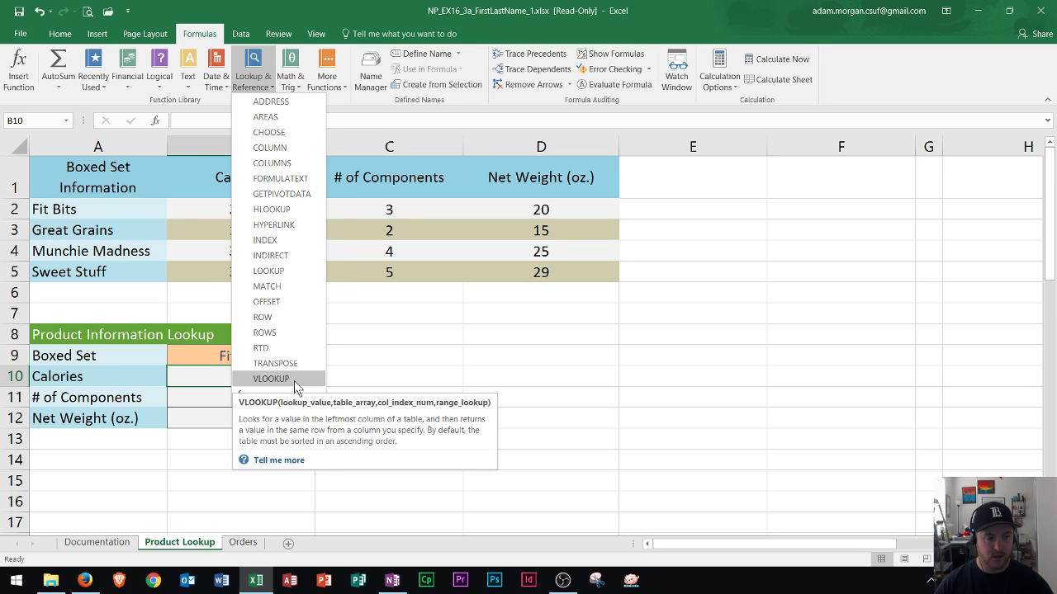
pyautogui.click(271, 379)
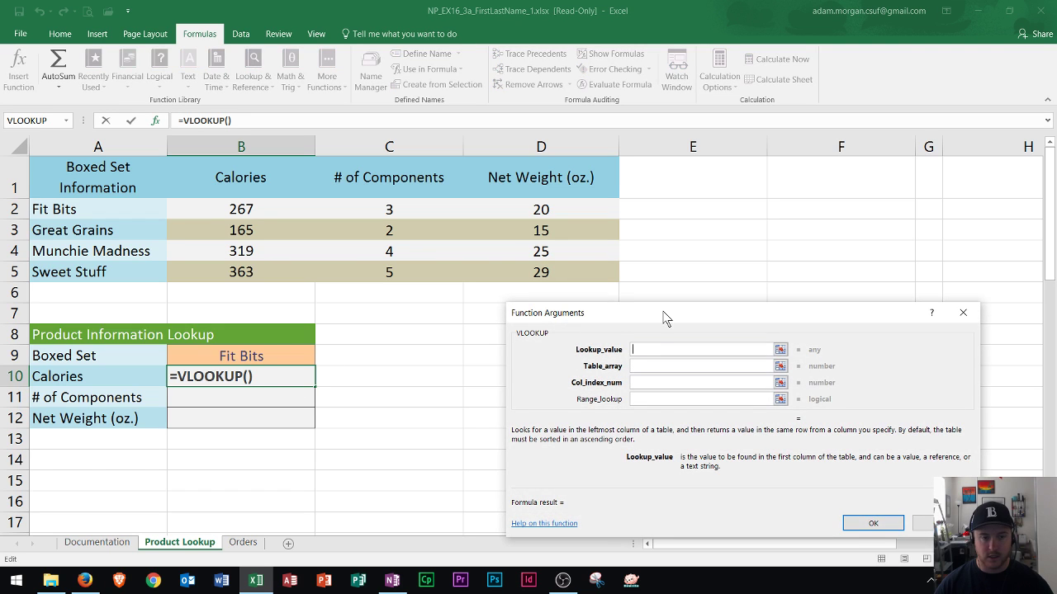
pyautogui.moveTo(664, 312); pyautogui.dragTo(628, 299)
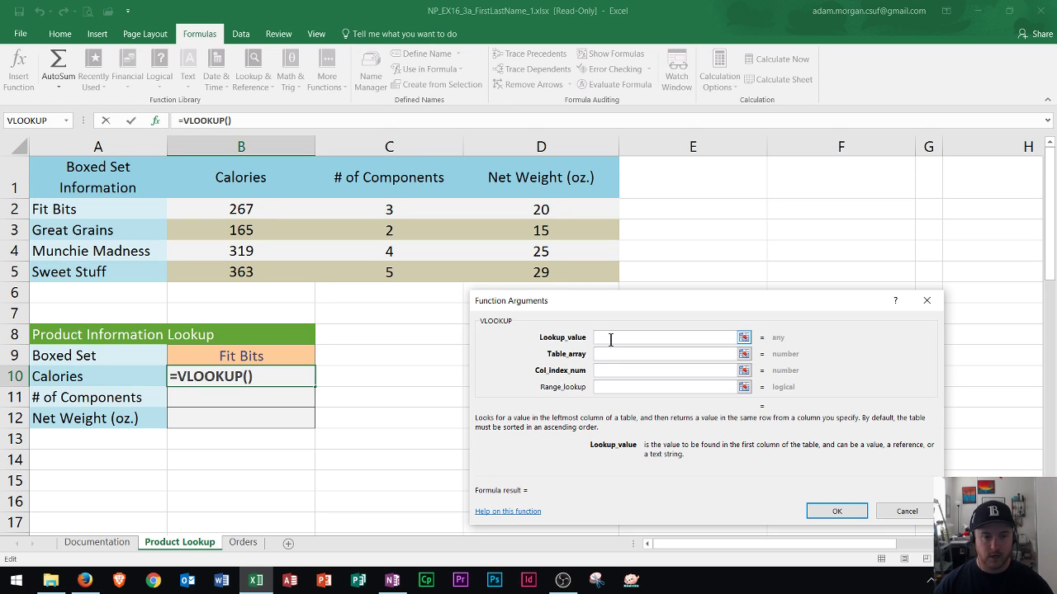
pyautogui.click(226, 356)
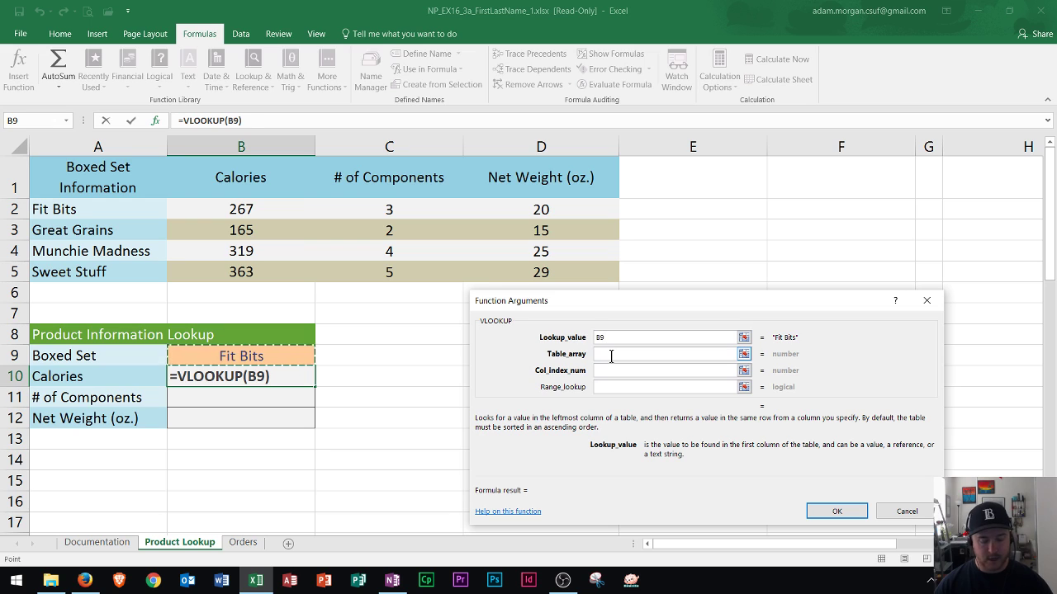
pyautogui.press('F4')
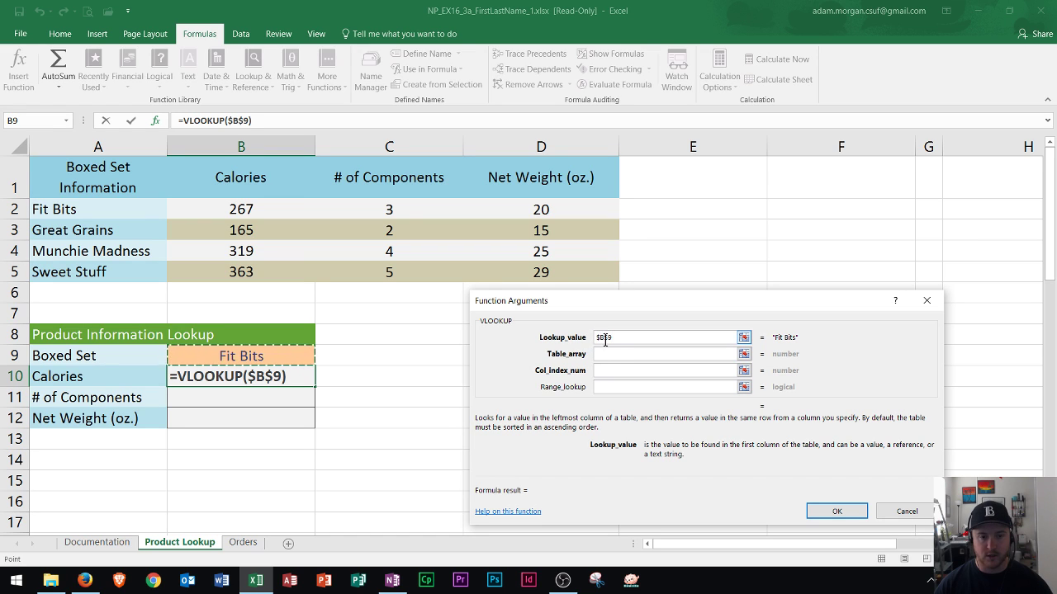
pyautogui.press('Tab')
pyautogui.click(617, 339)
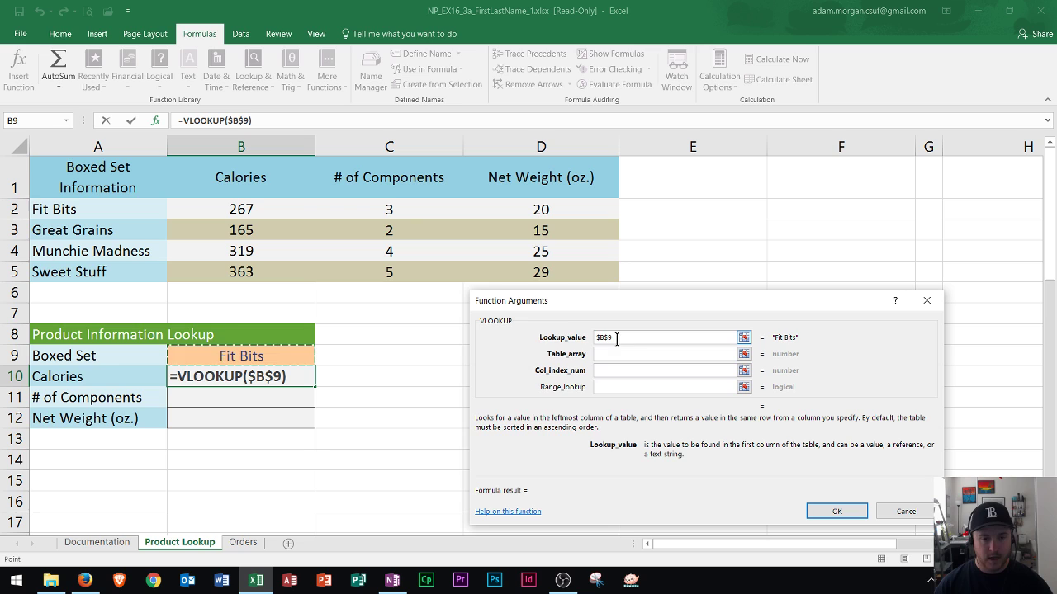
pyautogui.press('BackSpace')
pyautogui.press('BackSpace')
pyautogui.press('BackSpace')
pyautogui.press('BackSpace')
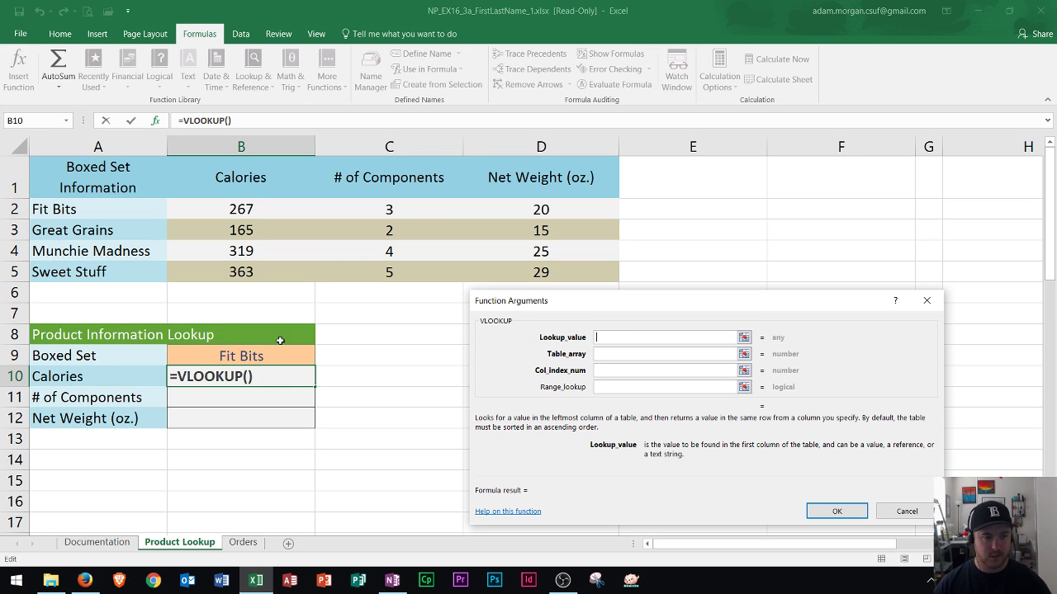
# Set the VLOOKUP lookup value to B9 and its table array to A2:D5
pyautogui.click(262, 361)
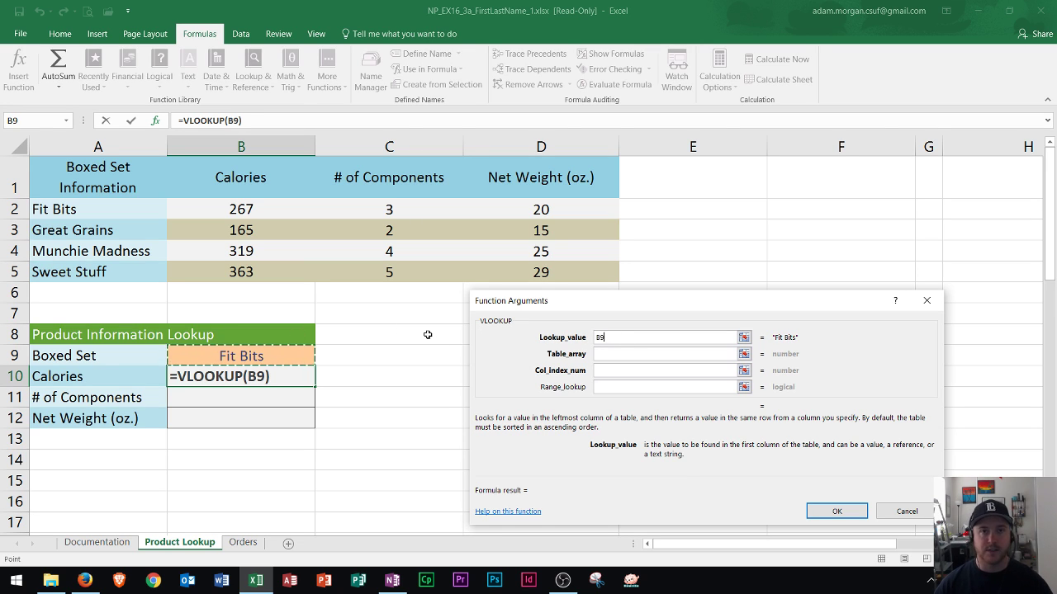
pyautogui.click(605, 355)
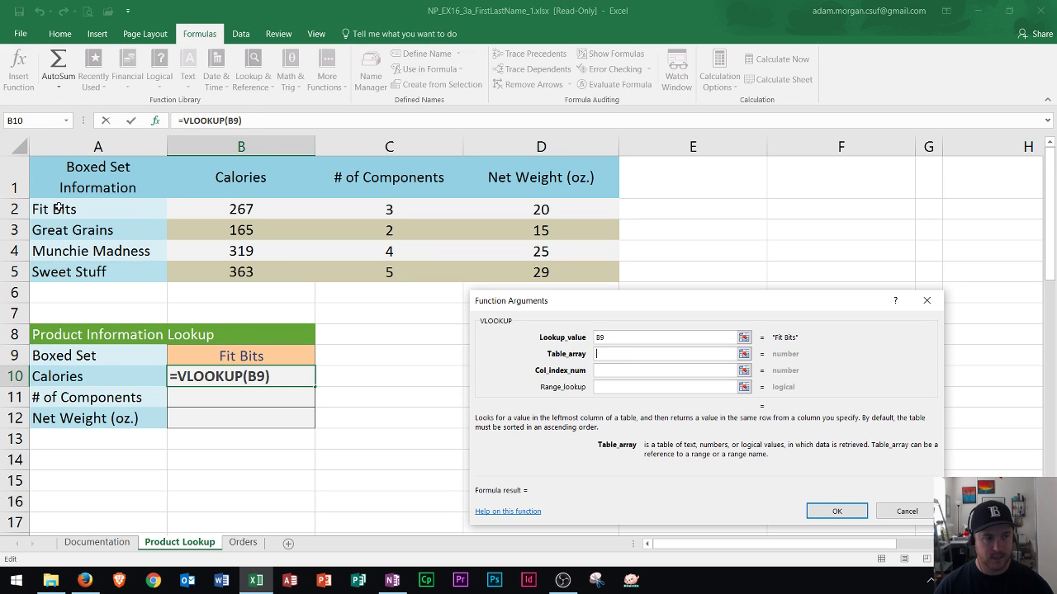
pyautogui.moveTo(58, 209); pyautogui.dragTo(63, 209)
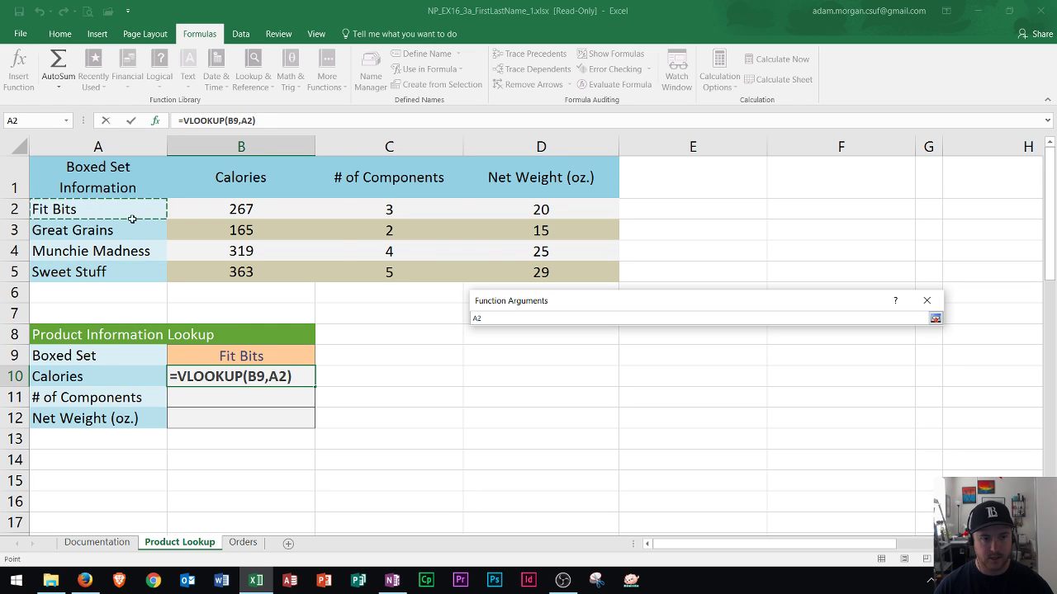
pyautogui.moveTo(132, 219); pyautogui.dragTo(538, 272)
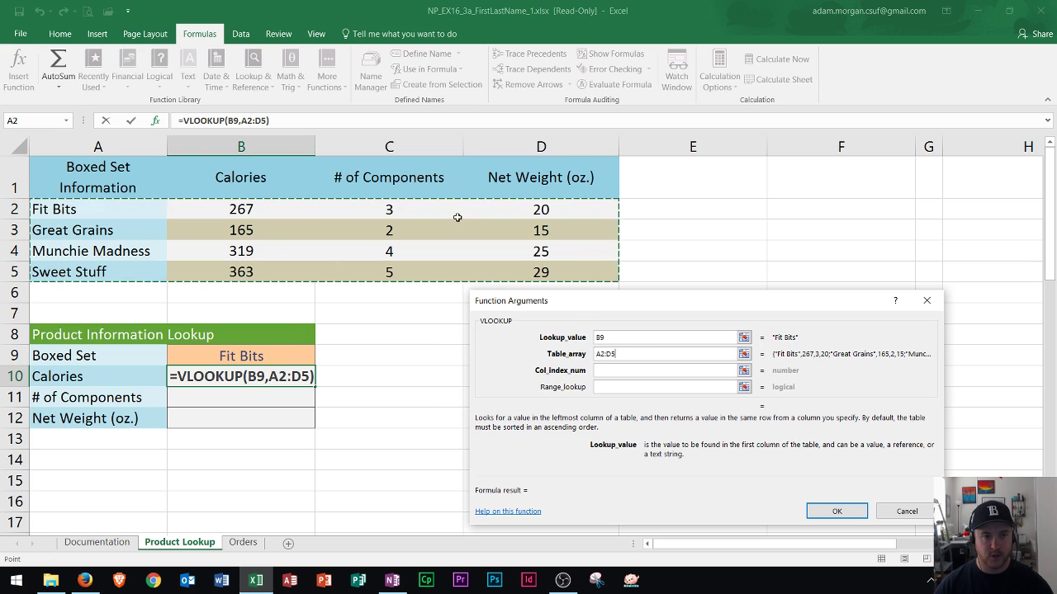
# Set the VLOOKUP column index to 2 and range lookup to False, and complete the Calories formula
pyautogui.click(611, 369)
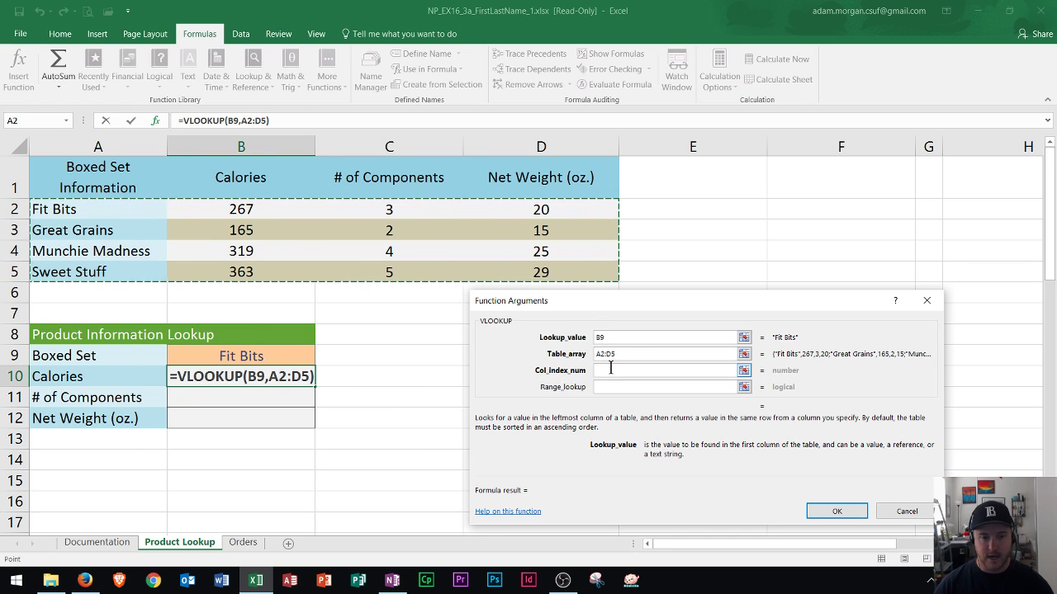
pyautogui.click(611, 369)
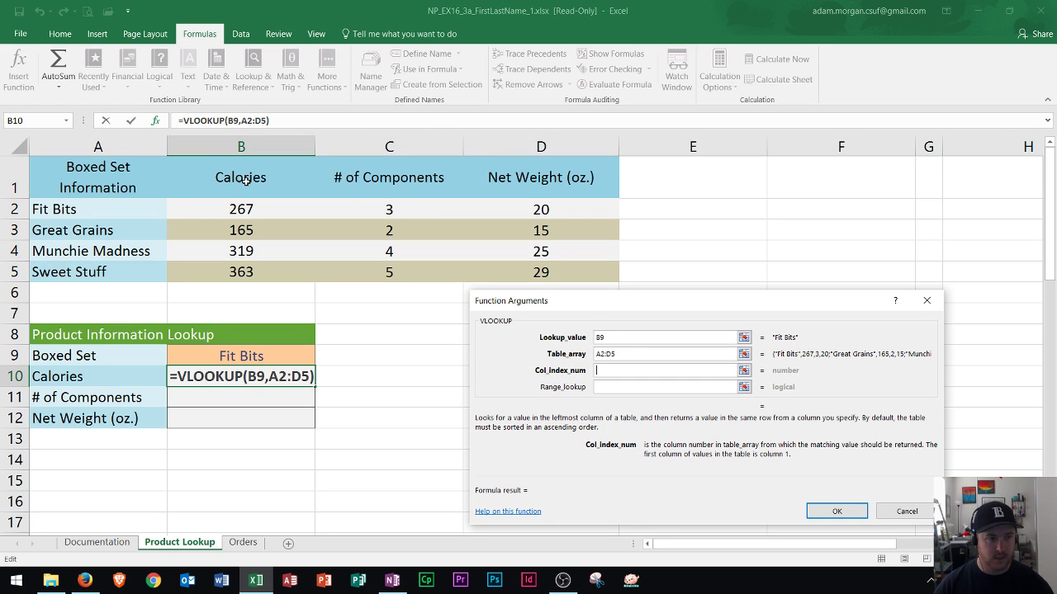
pyautogui.click(597, 372)
pyautogui.write('2')
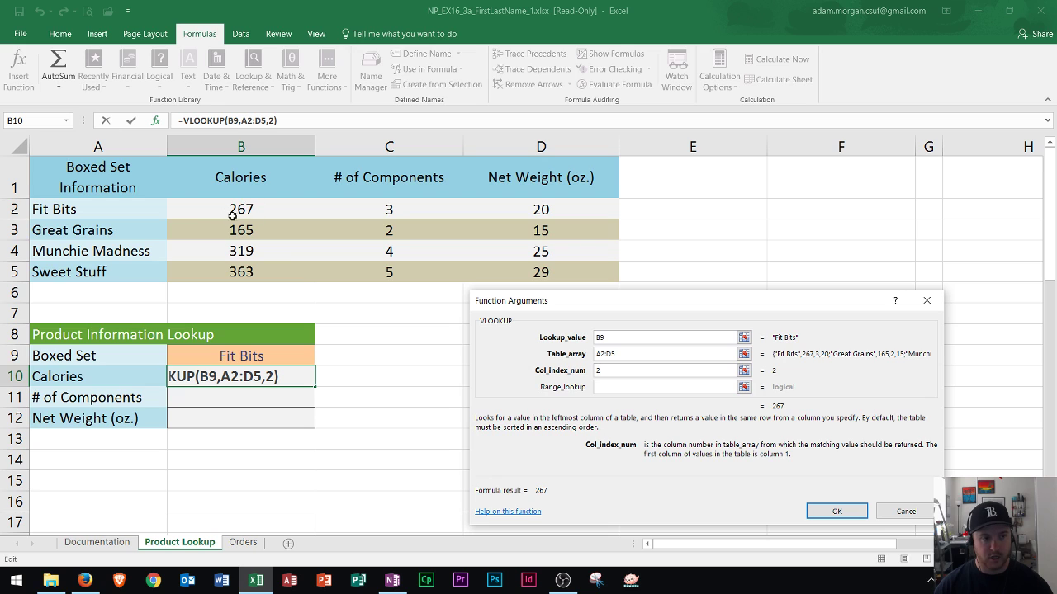
pyautogui.click(609, 386)
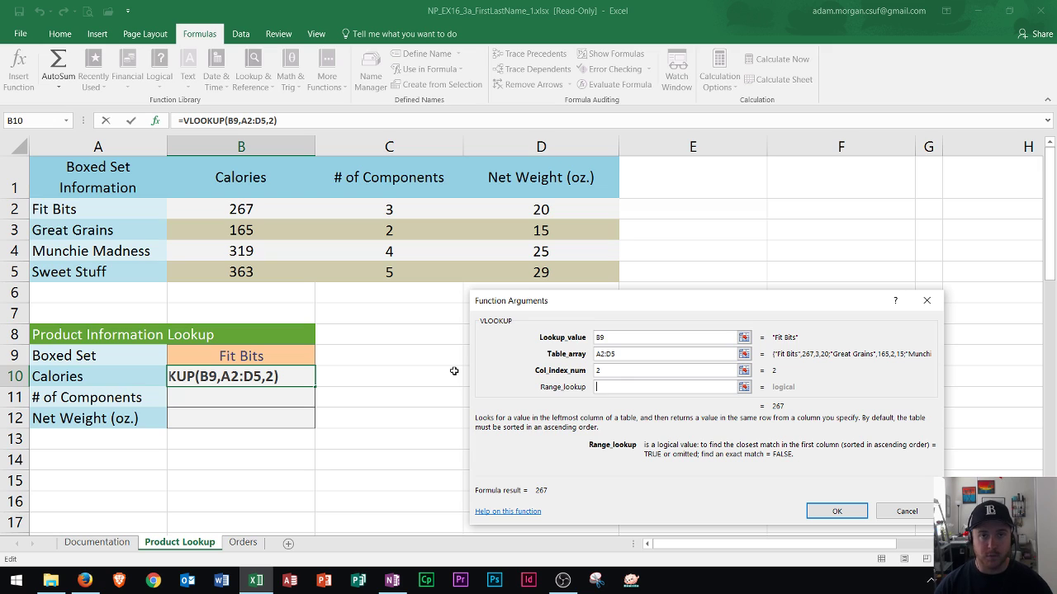
pyautogui.write('False')
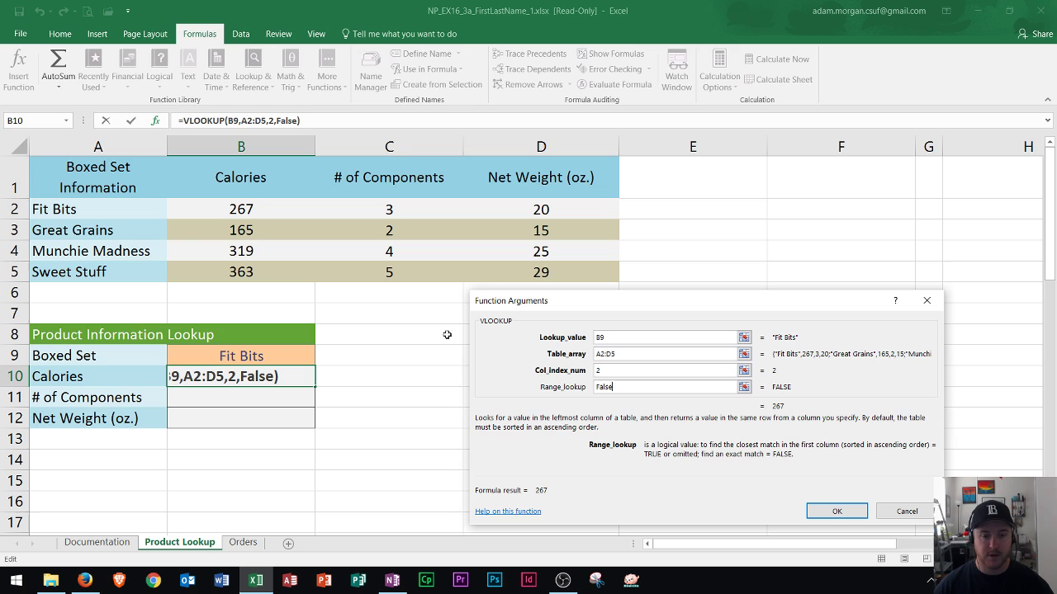
pyautogui.click(835, 513)
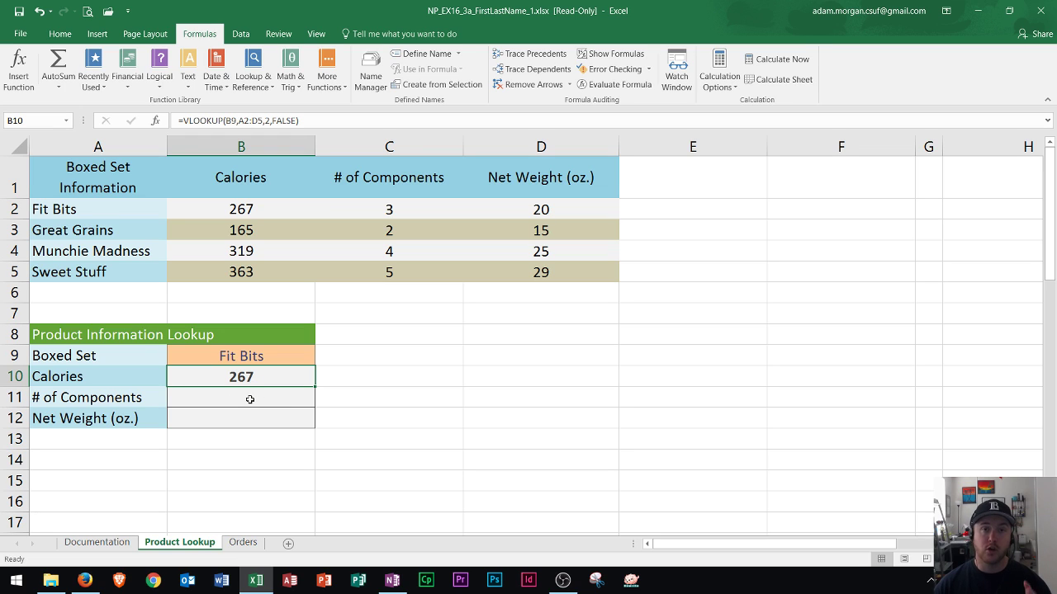
# Insert a VLOOKUP function in the # of Components result cell B11 with lookup value B9 and table array A2:D5
pyautogui.click(250, 399)
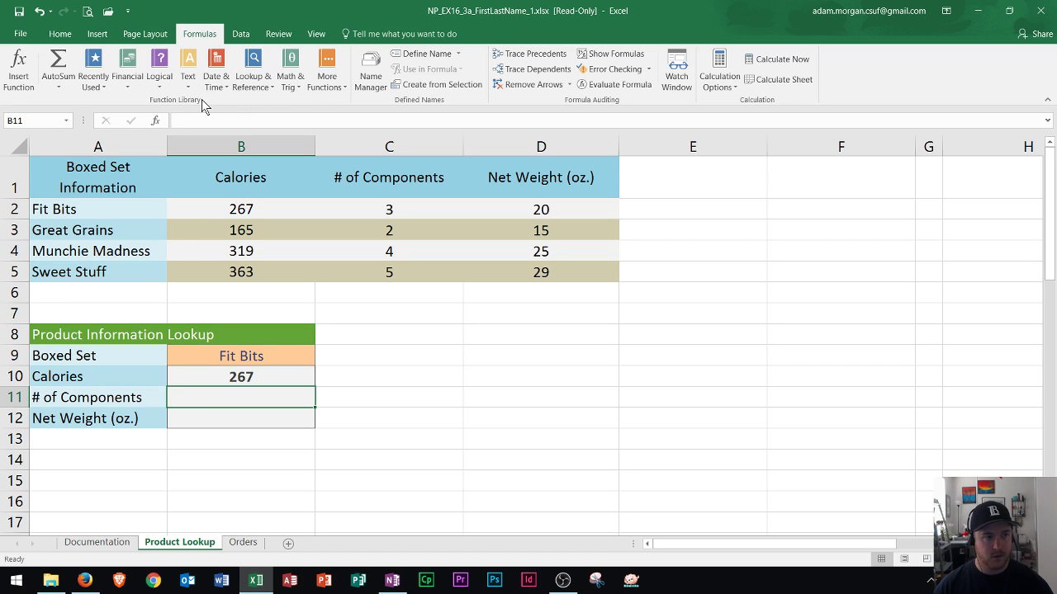
pyautogui.click(255, 91)
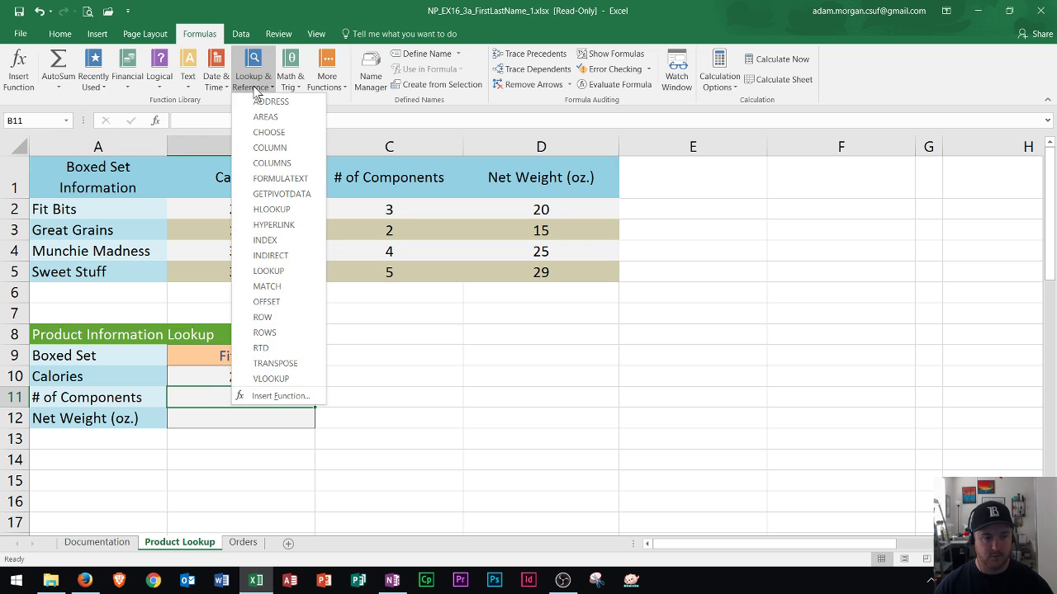
pyautogui.click(272, 378)
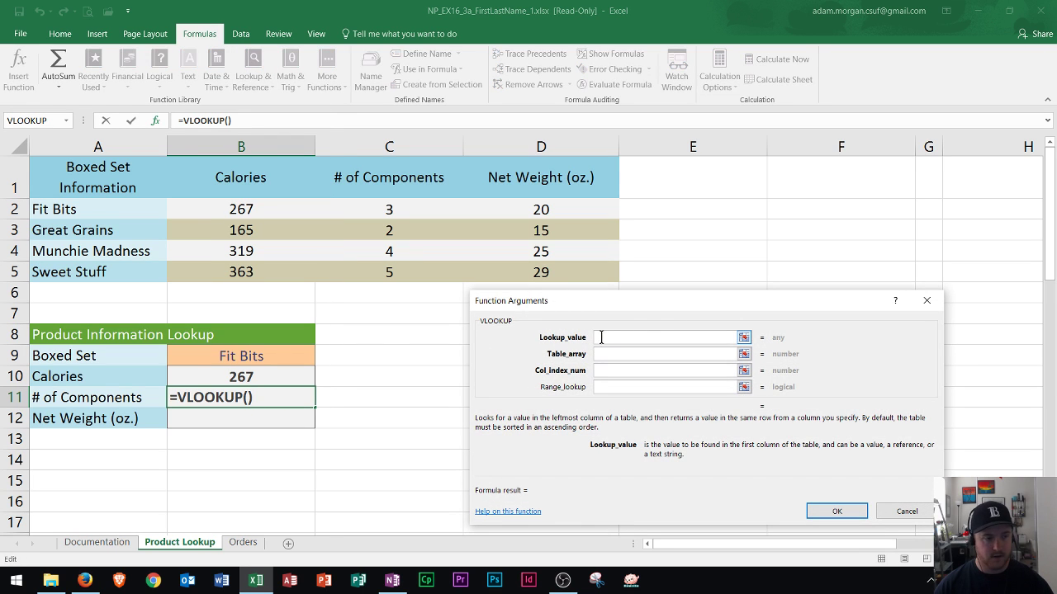
pyautogui.click(246, 357)
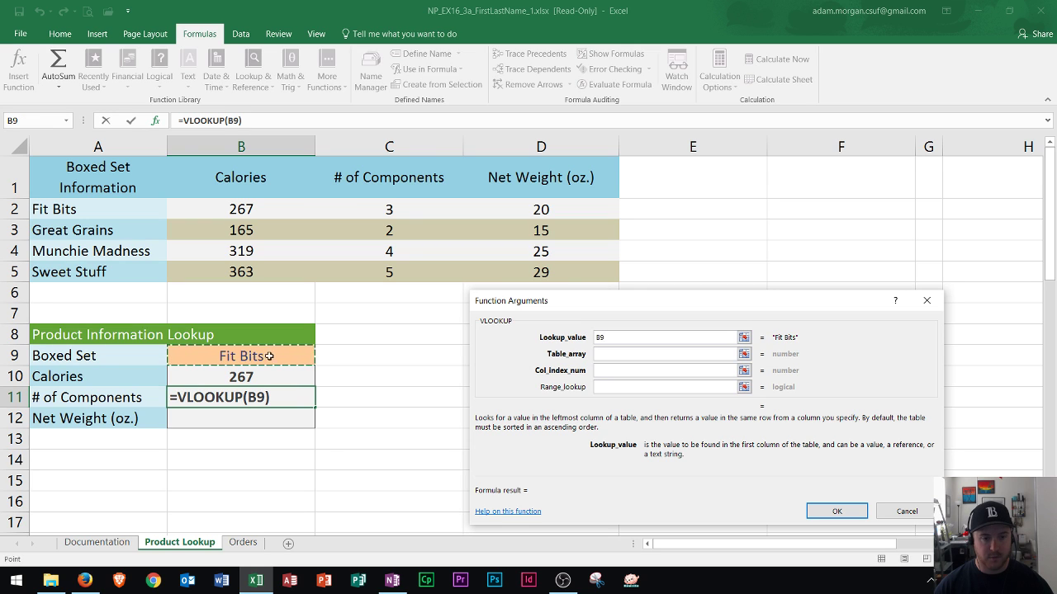
pyautogui.click(601, 355)
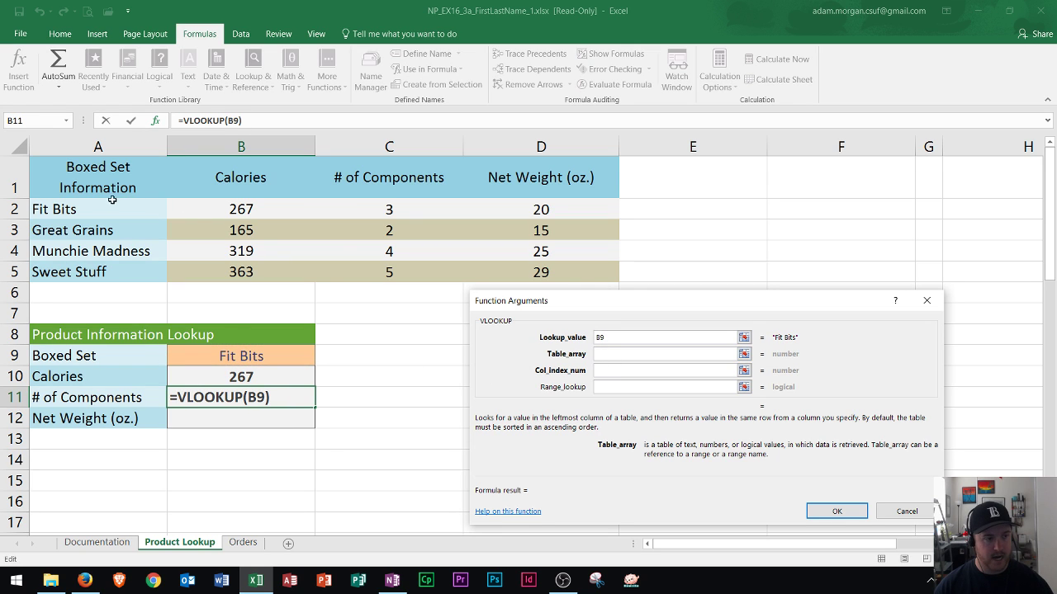
pyautogui.moveTo(111, 202); pyautogui.dragTo(538, 272)
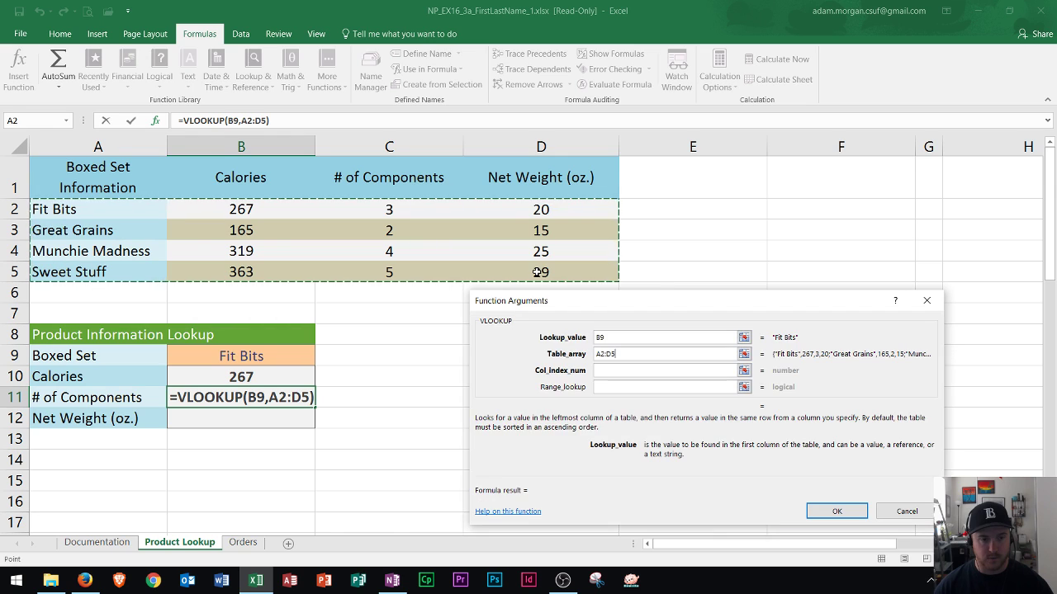
# Set the VLOOKUP column index to 3 and range lookup to False, and complete the # of Components formula
pyautogui.click(612, 370)
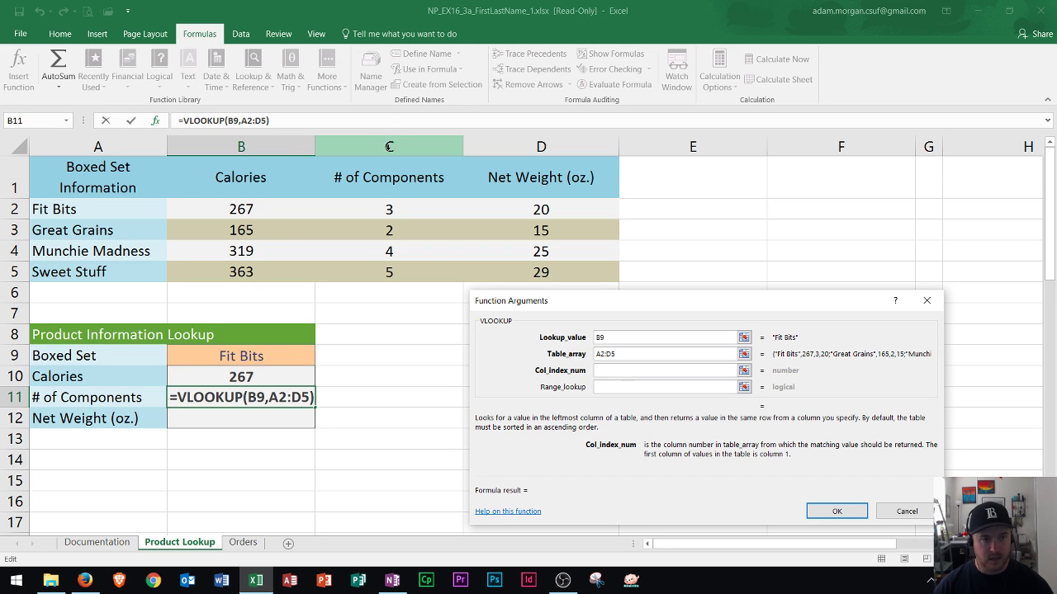
pyautogui.write('3')
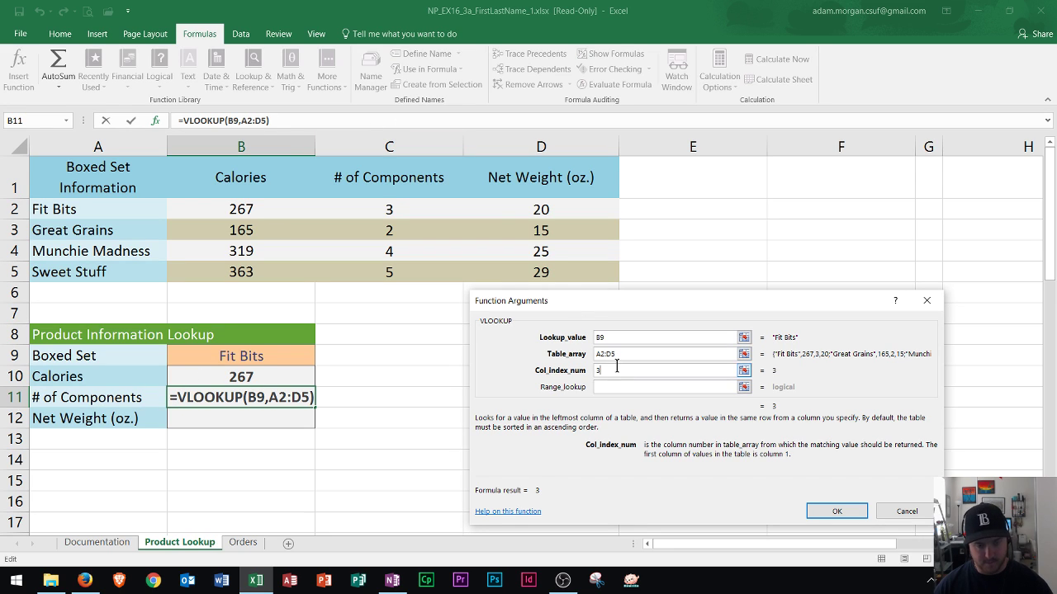
pyautogui.click(610, 387)
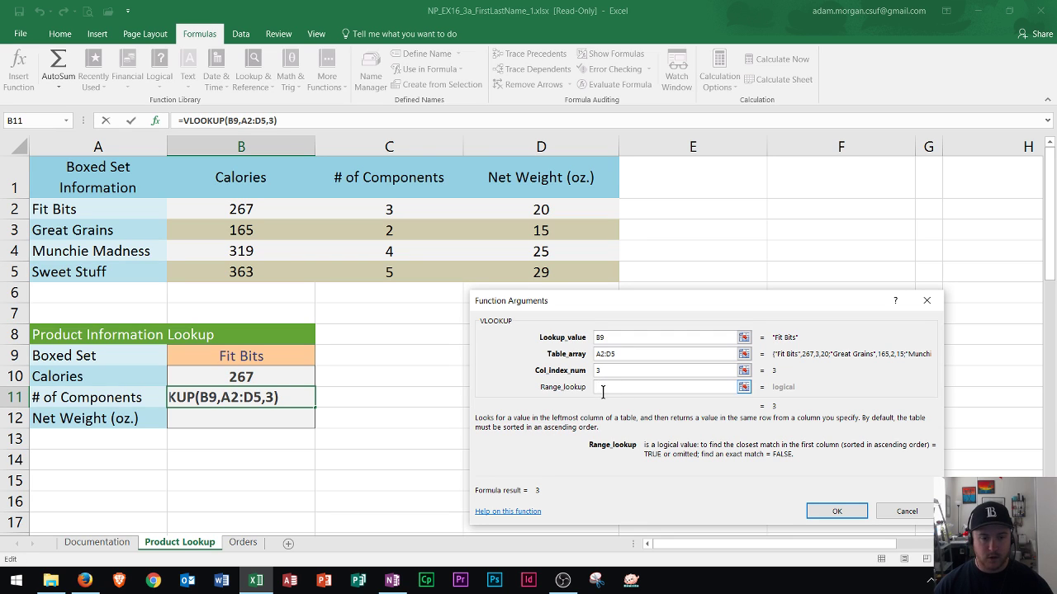
pyautogui.write('False')
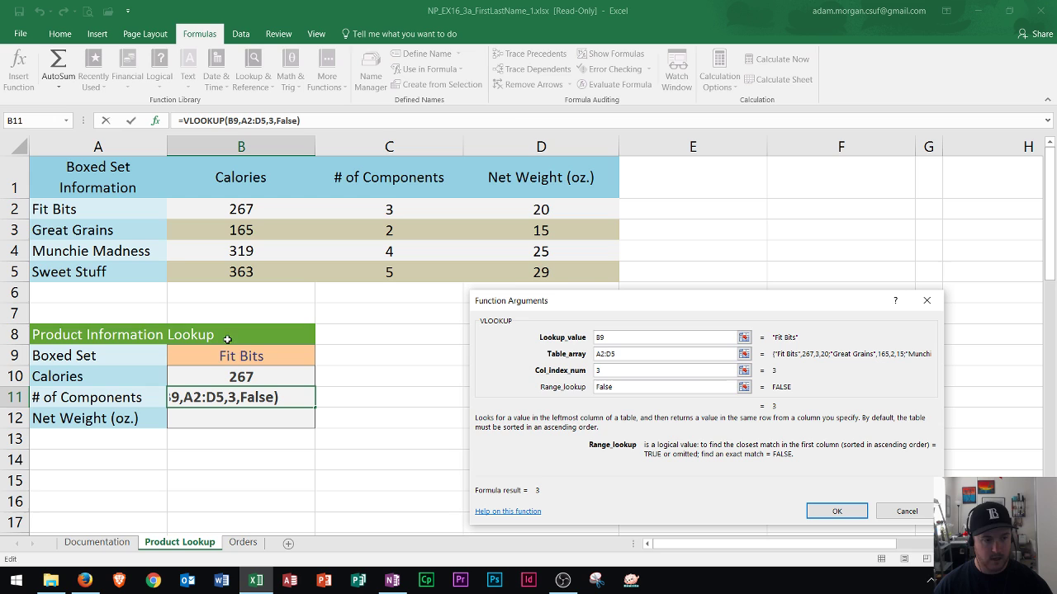
pyautogui.click(837, 514)
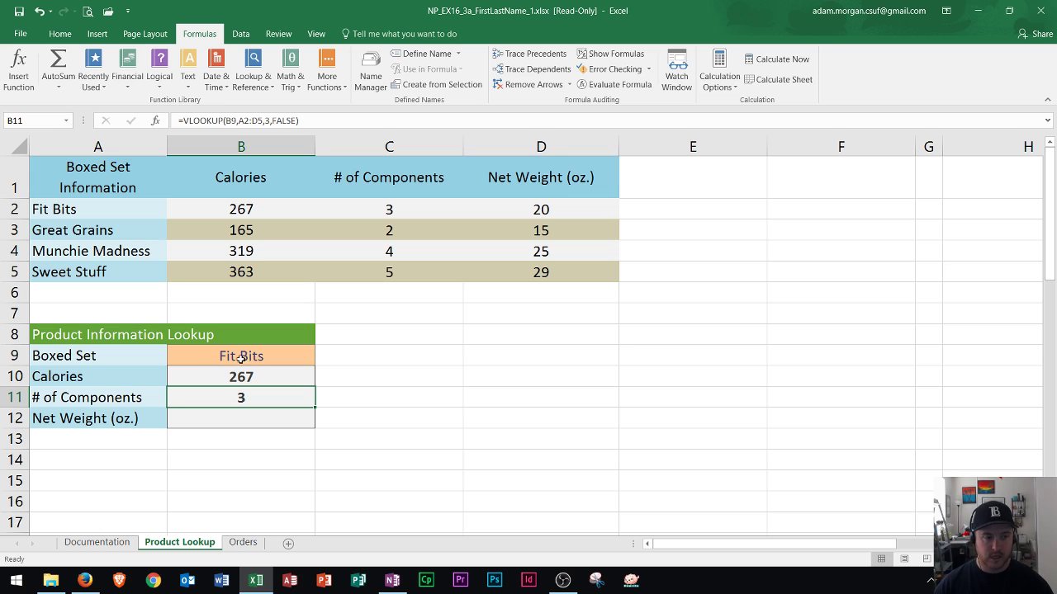
# Insert a VLOOKUP function in the Net Weight result cell B12 with lookup value B9 and table array A2:D5
pyautogui.click(232, 424)
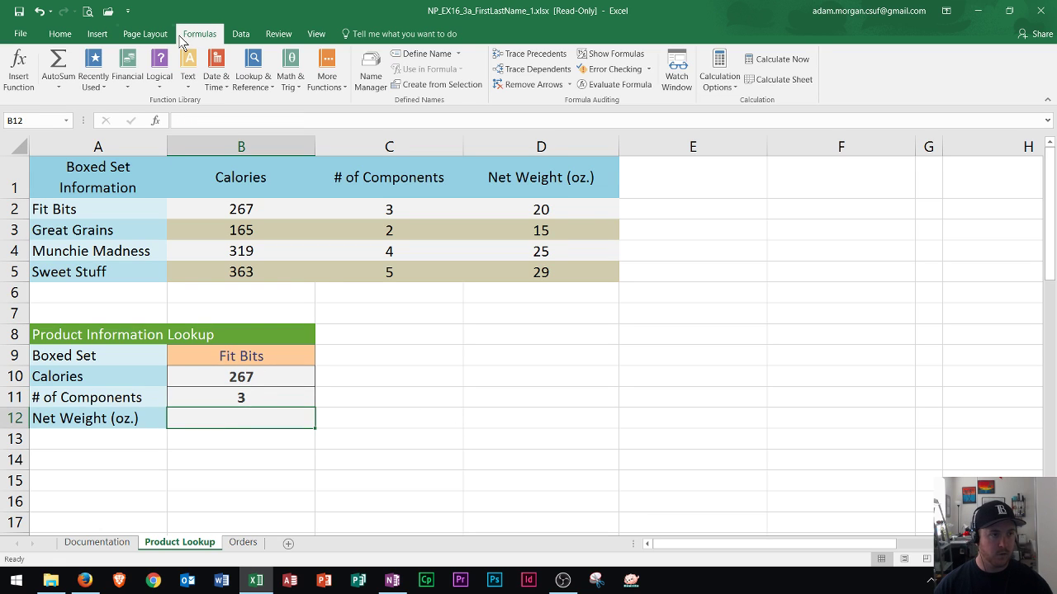
pyautogui.click(251, 78)
pyautogui.click(277, 376)
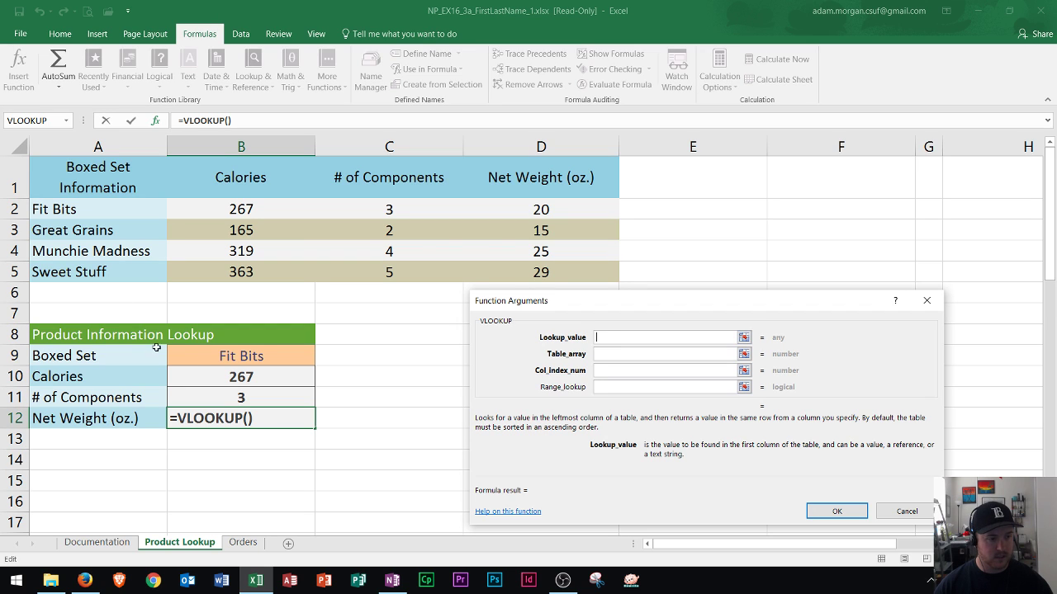
pyautogui.click(213, 355)
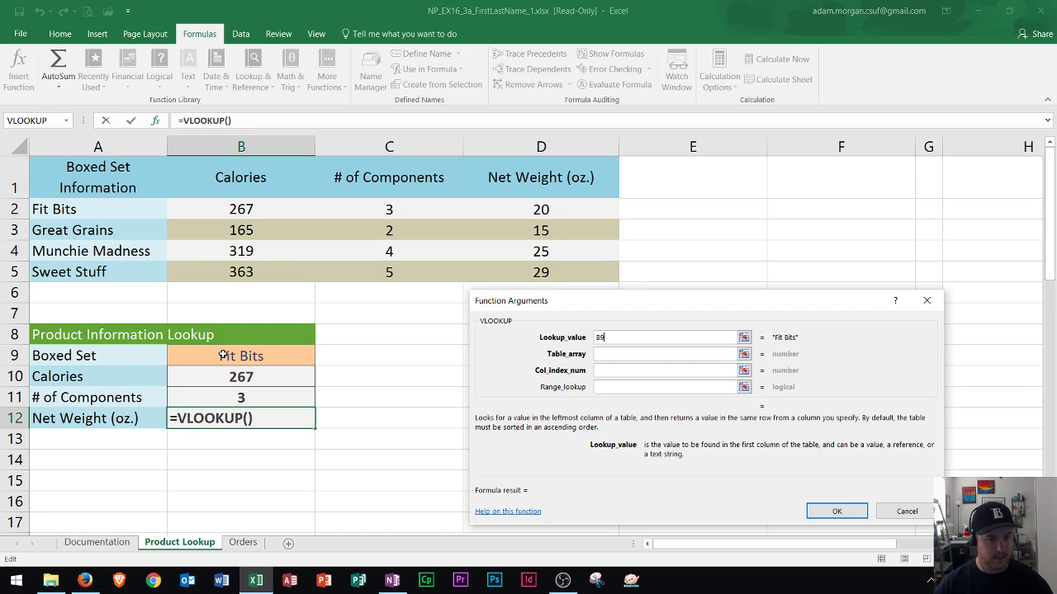
pyautogui.click(599, 354)
pyautogui.moveTo(109, 208); pyautogui.dragTo(519, 274)
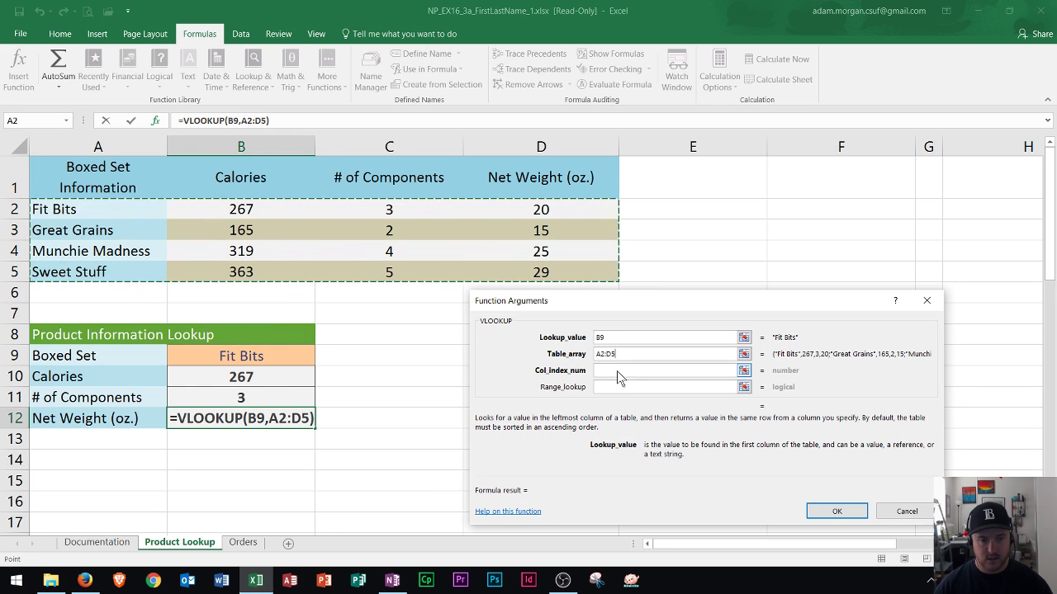
# Set the VLOOKUP column index to 4 and range lookup to False, and complete the Net Weight formula
pyautogui.click(619, 370)
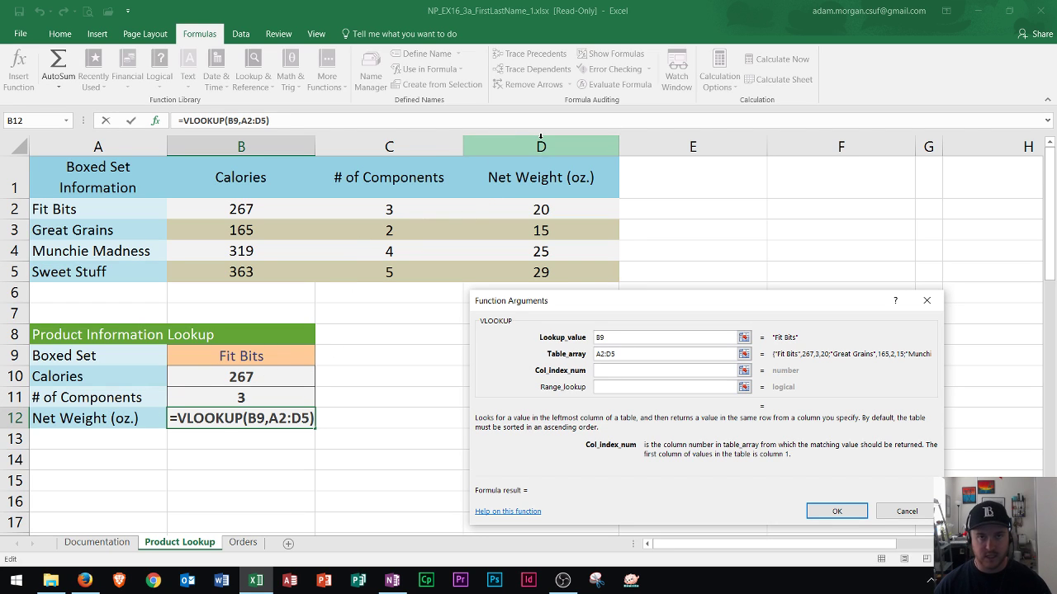
pyautogui.write('4')
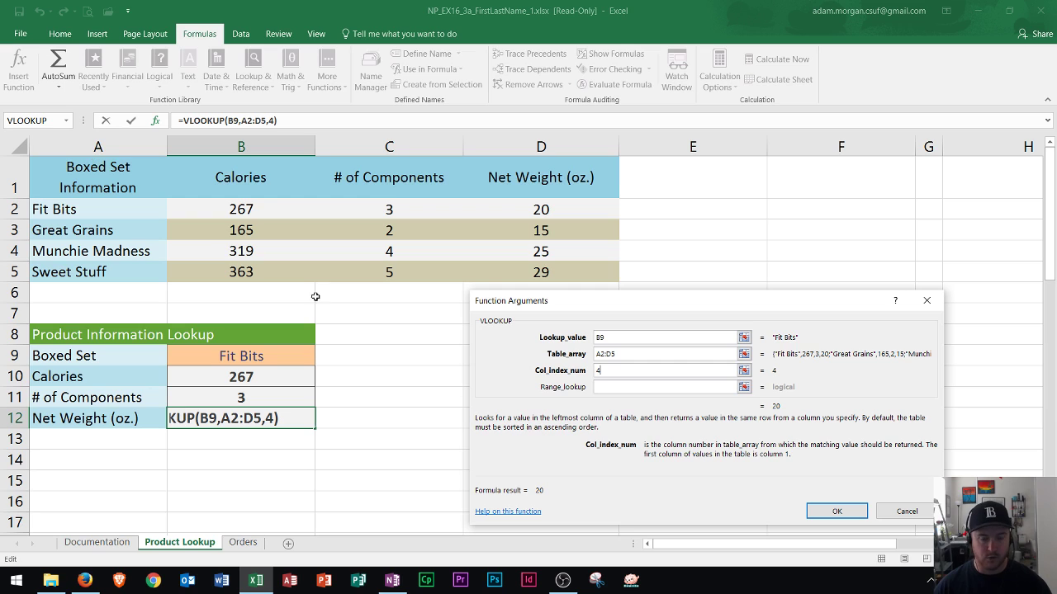
pyautogui.click(625, 386)
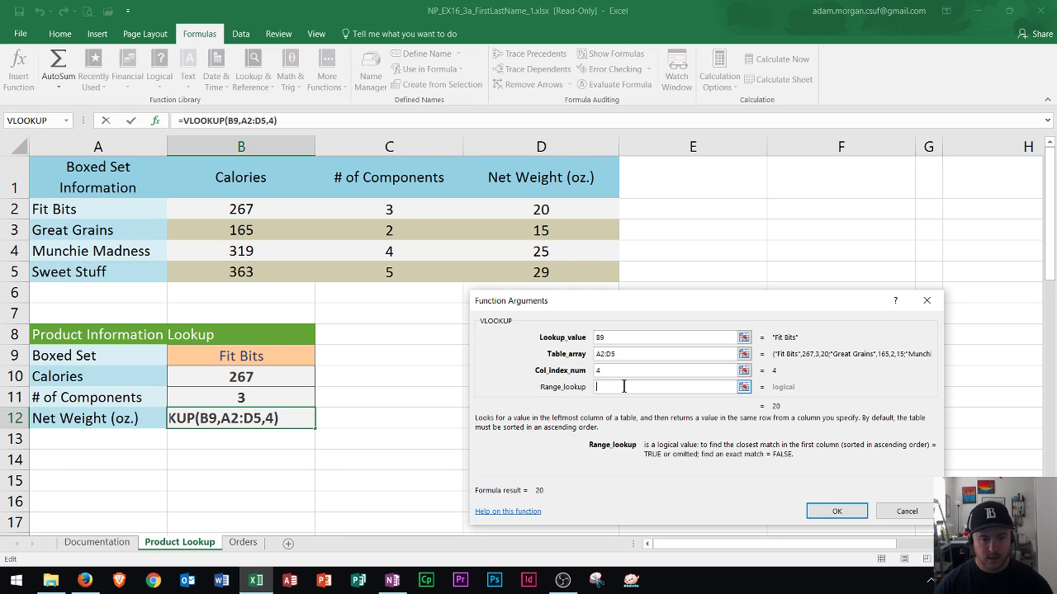
pyautogui.write('False')
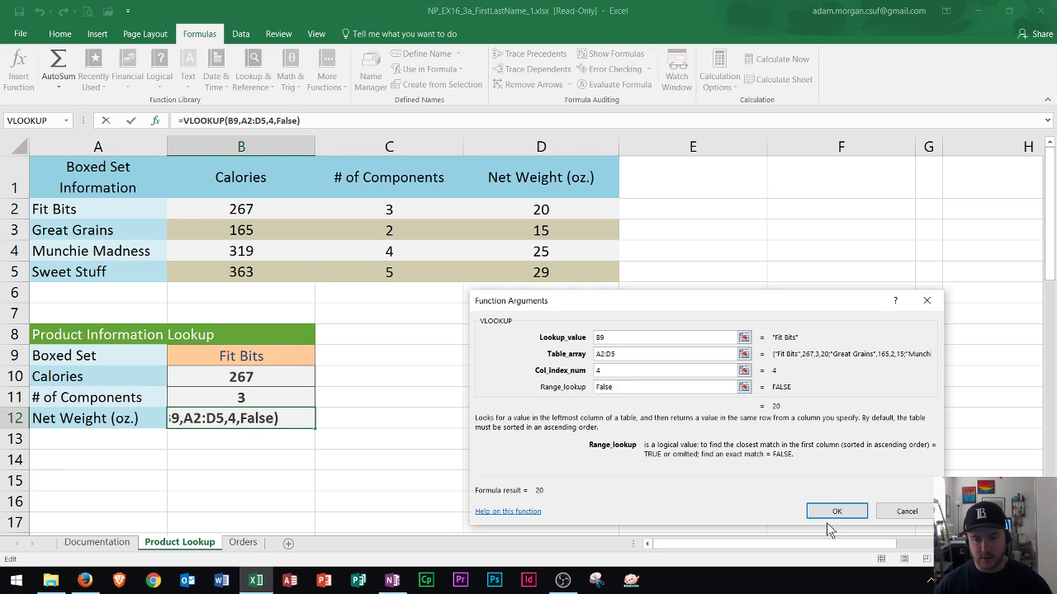
pyautogui.click(830, 511)
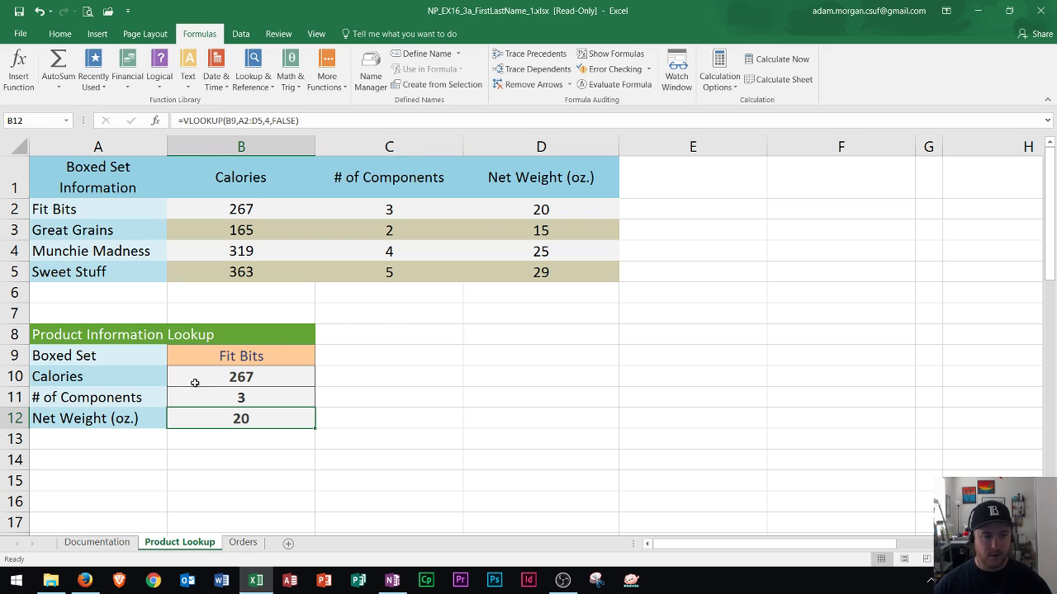
# Clear the boxed set in cell B9 and enter Great Grains to test the lookup
pyautogui.click(220, 355)
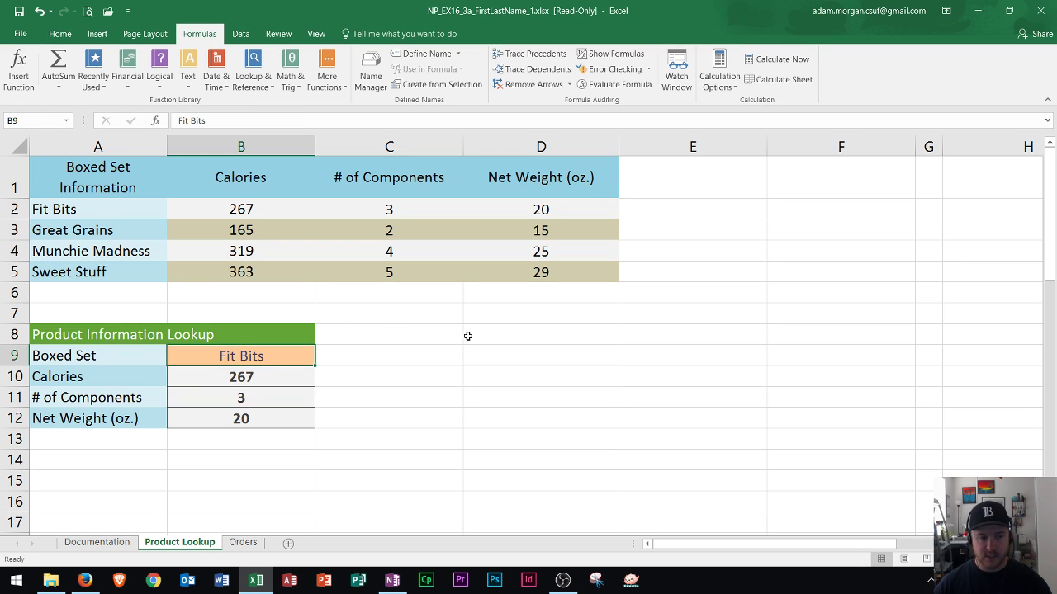
pyautogui.press('Delete')
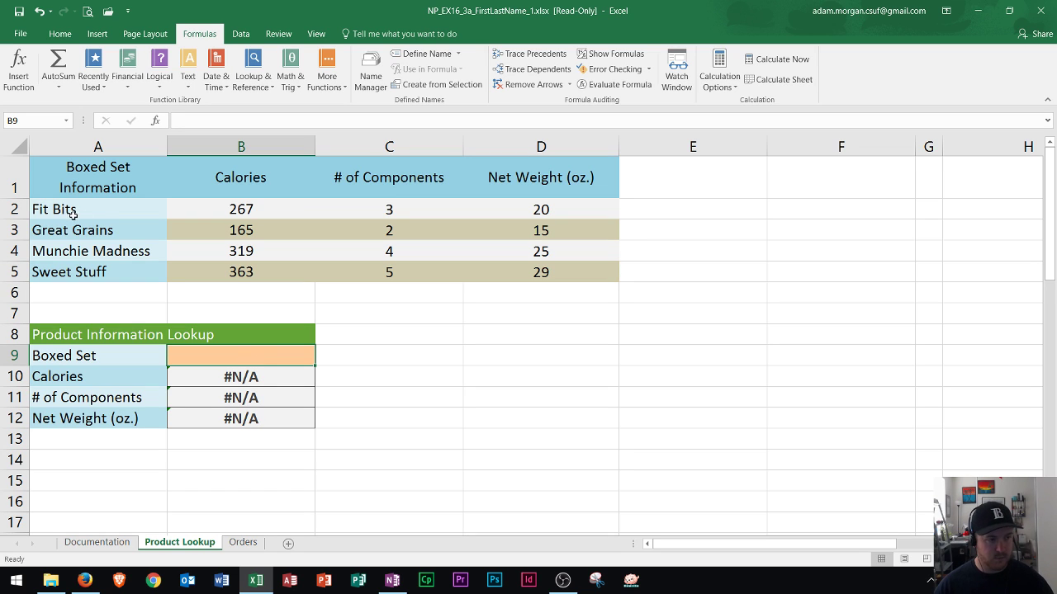
pyautogui.click(124, 240)
pyautogui.click(227, 357)
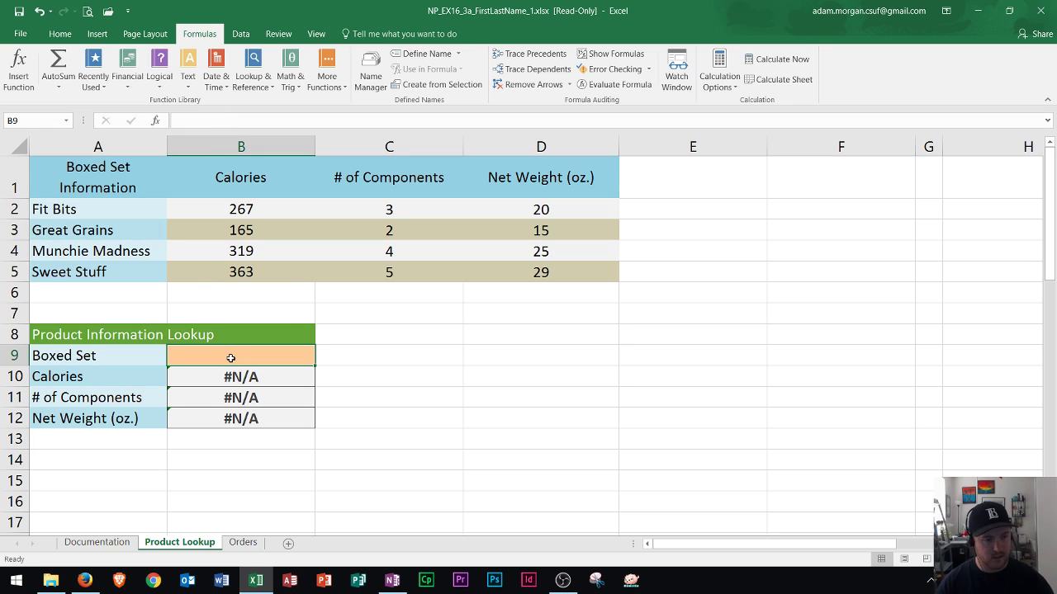
pyautogui.write('Great Grains')
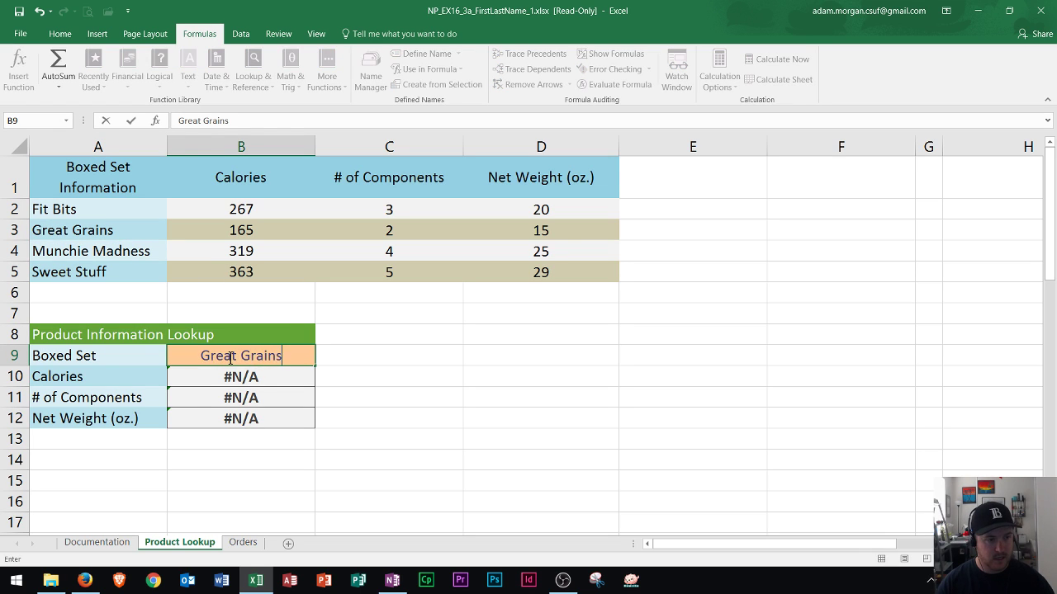
pyautogui.press('Return')
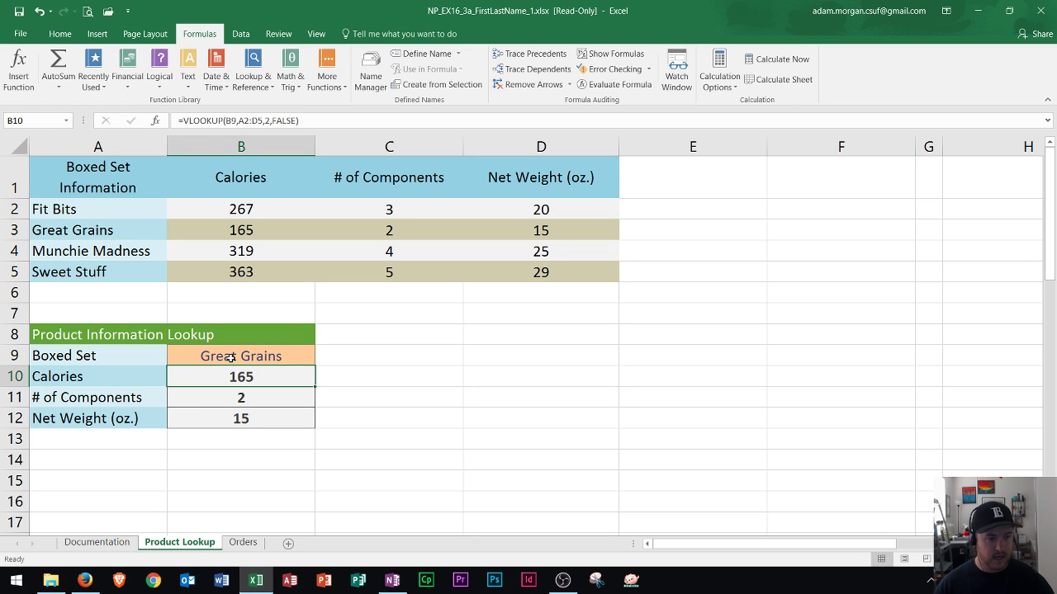
# Check the lookup results against the calories, component count and net weight in the Great Grains row of the table
pyautogui.click(246, 232)
pyautogui.click(385, 228)
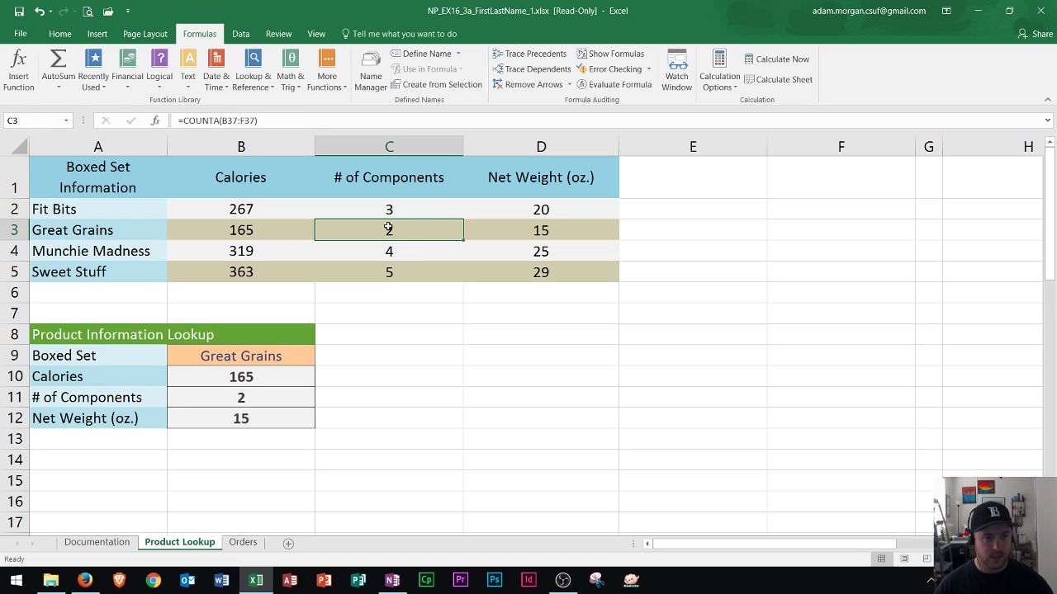
pyautogui.click(565, 230)
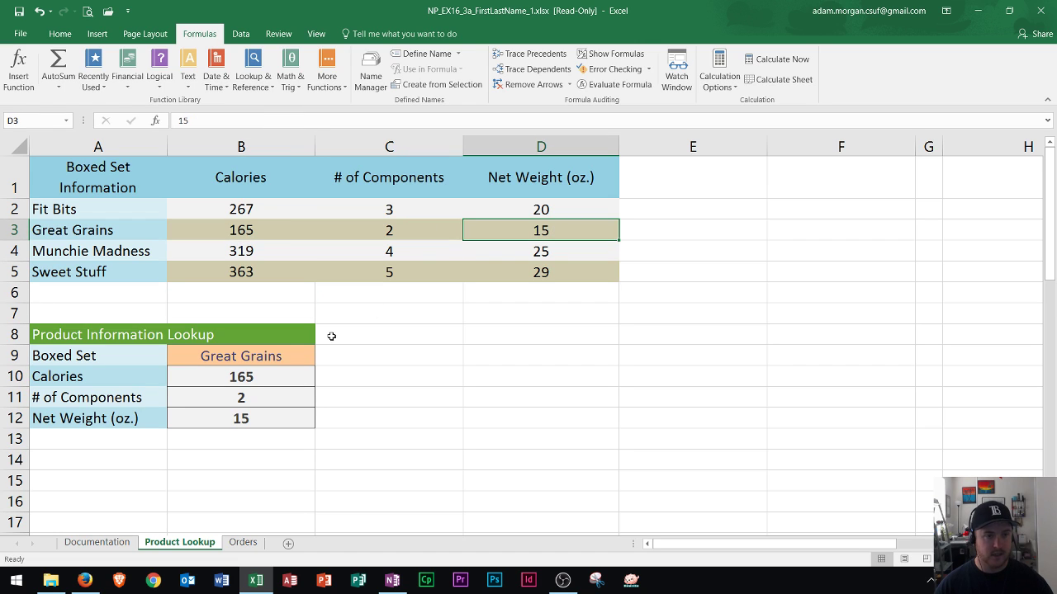
# Replace the boxed set in cell B9 with Munchie Madness, correcting its spelling to match the table
pyautogui.click(274, 357)
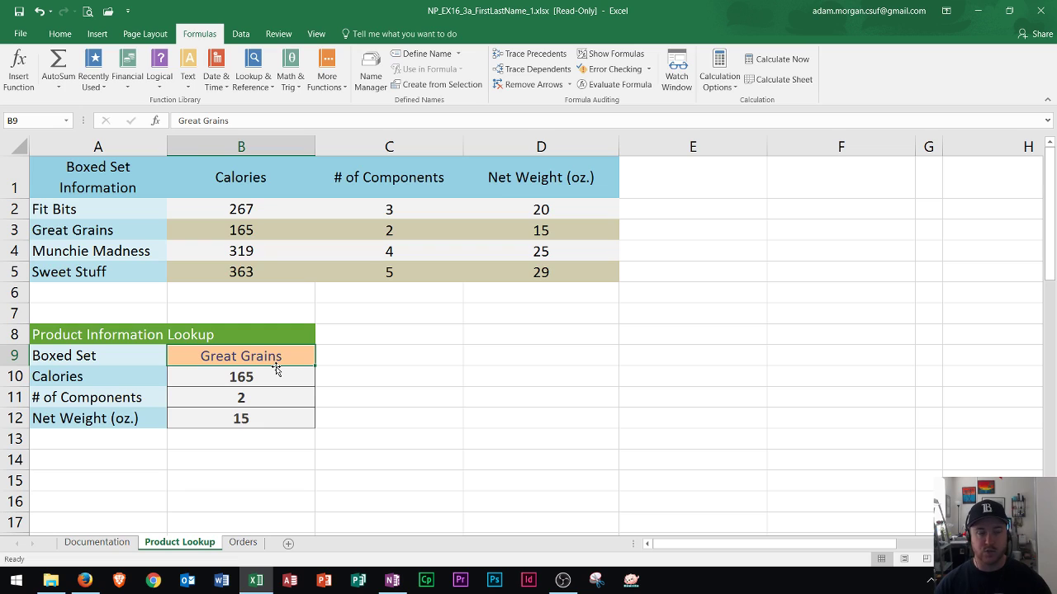
pyautogui.write('Muc')
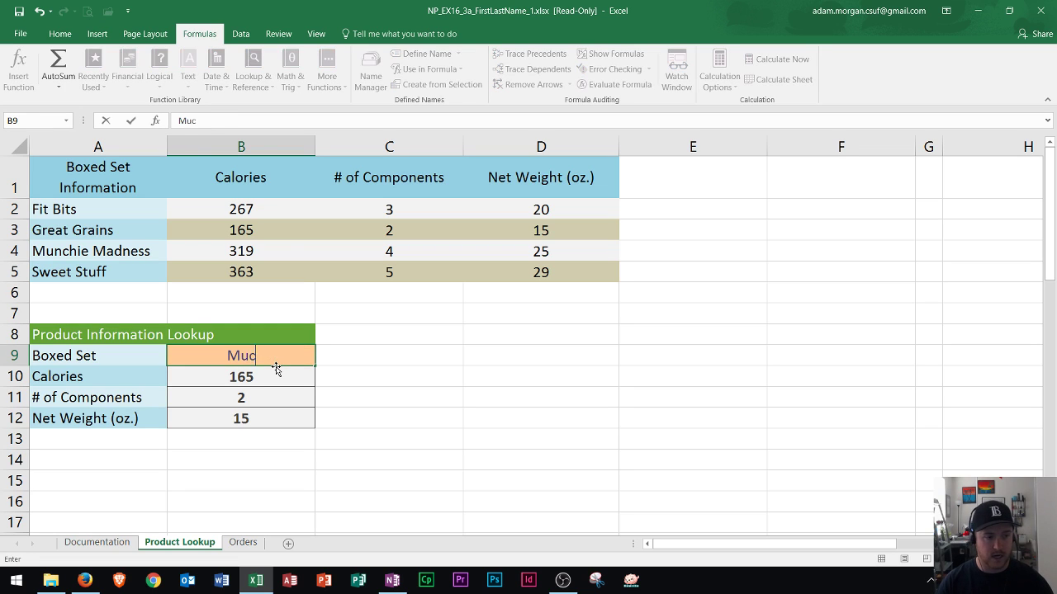
pyautogui.write('hie Madness')
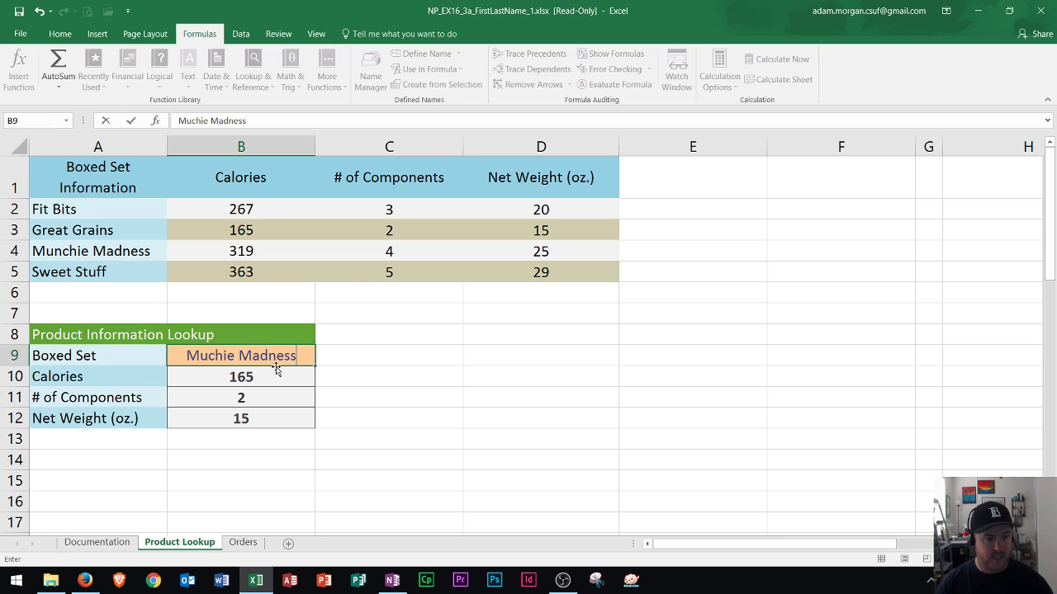
pyautogui.press('Return')
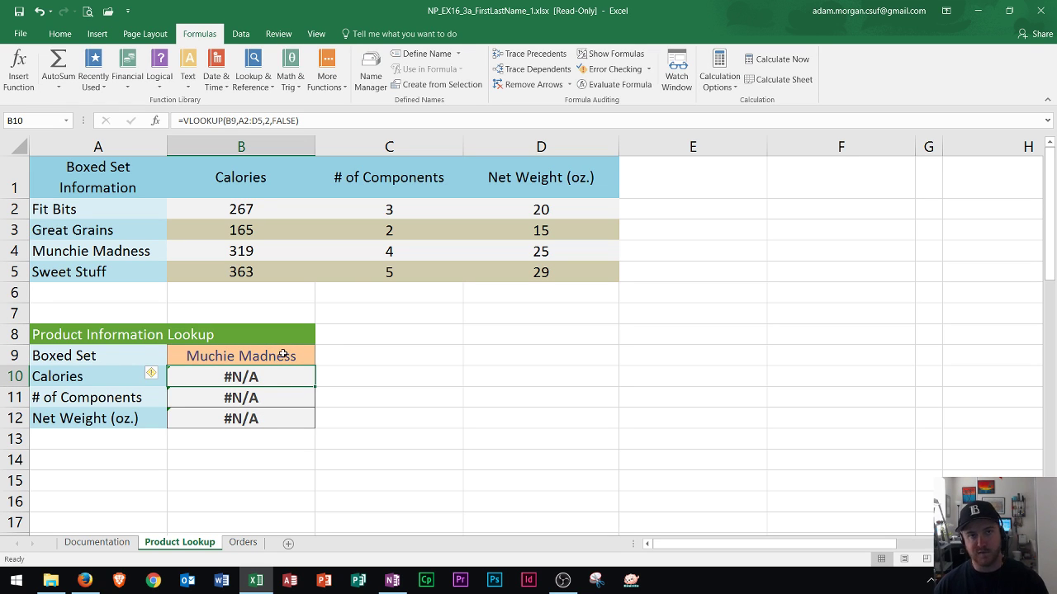
pyautogui.click(283, 355)
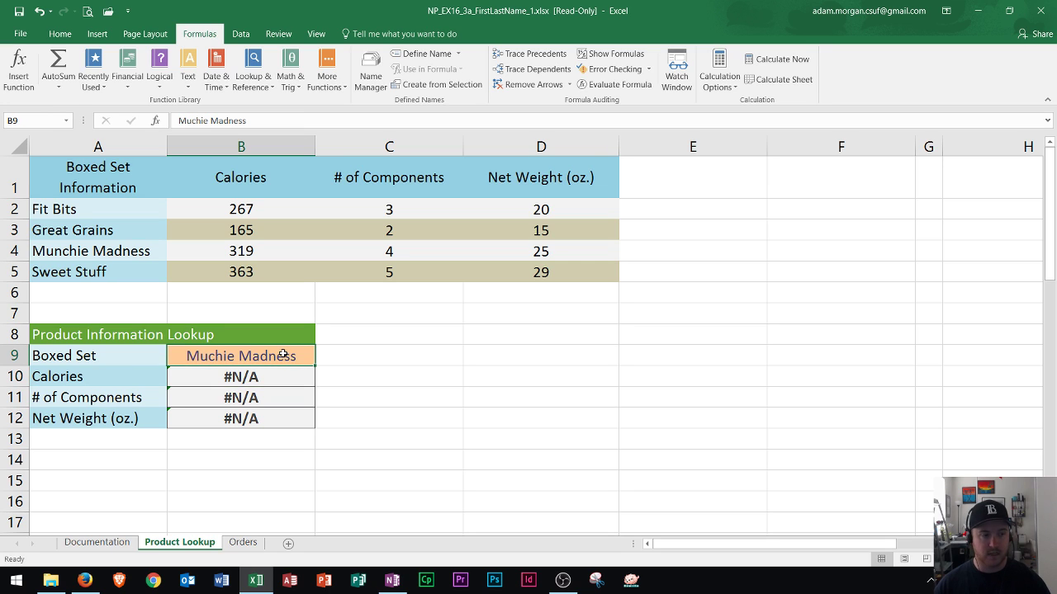
pyautogui.doubleClick(210, 356)
pyautogui.write('n')
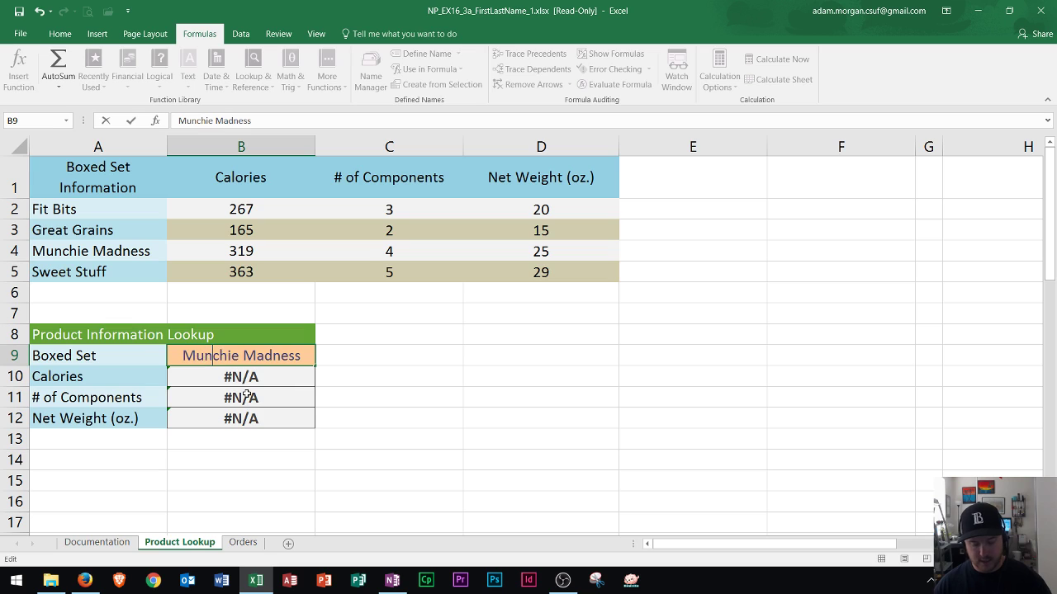
pyautogui.press('Return')
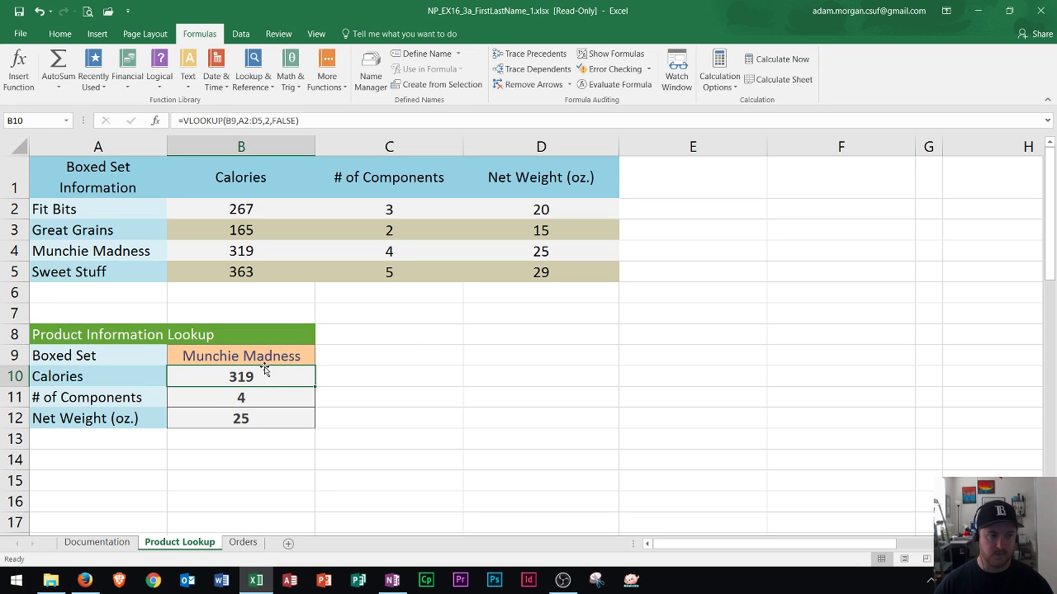
# Replace the boxed set in cell B9 with Sweet Stuff
pyautogui.click(261, 359)
pyautogui.rightClick(261, 357)
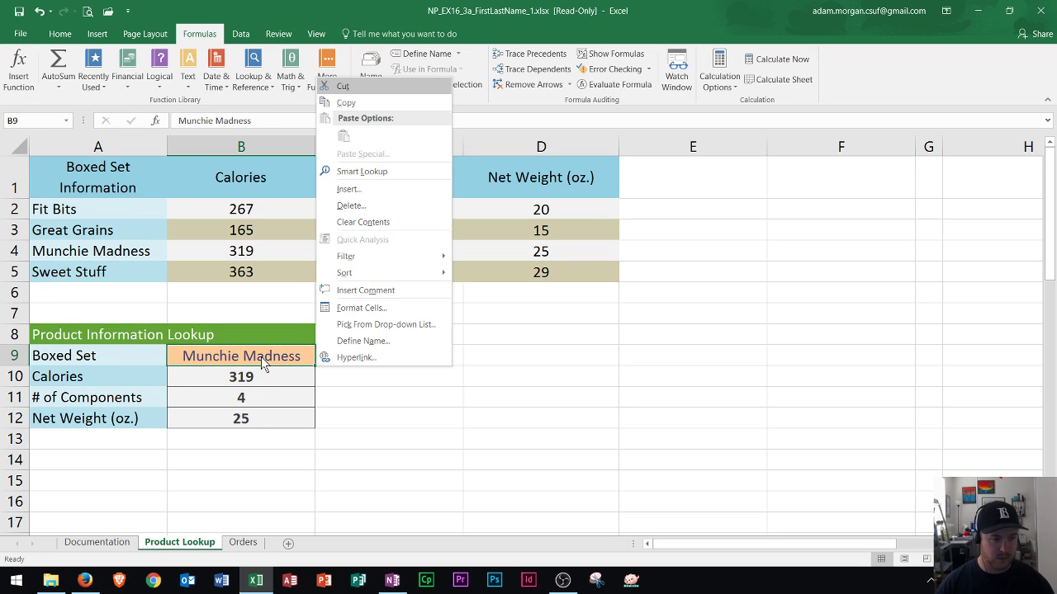
pyautogui.press('Escape')
pyautogui.write('Sweet Stuff')
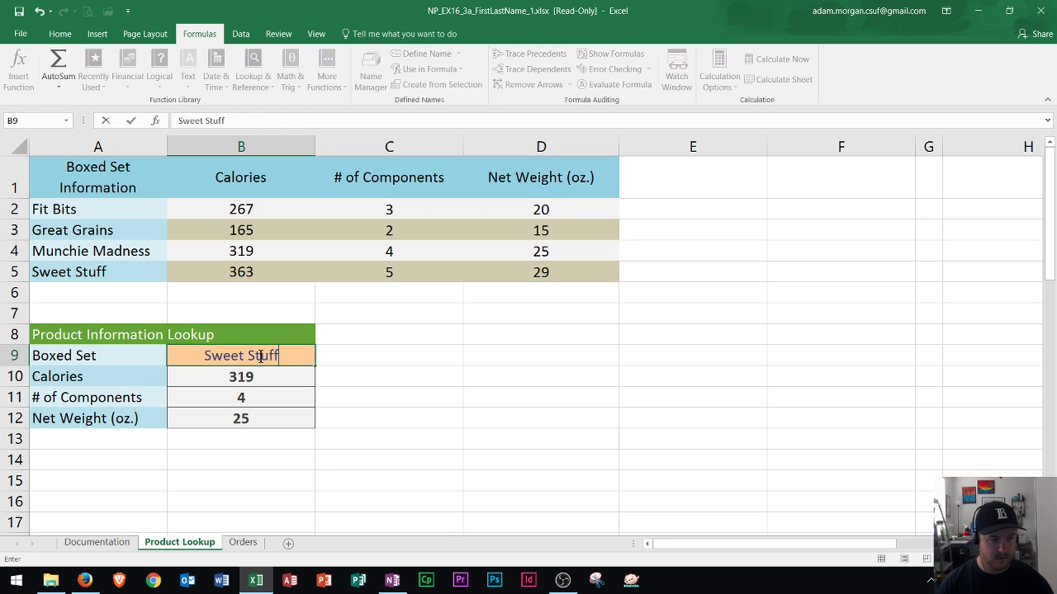
pyautogui.press('Return')
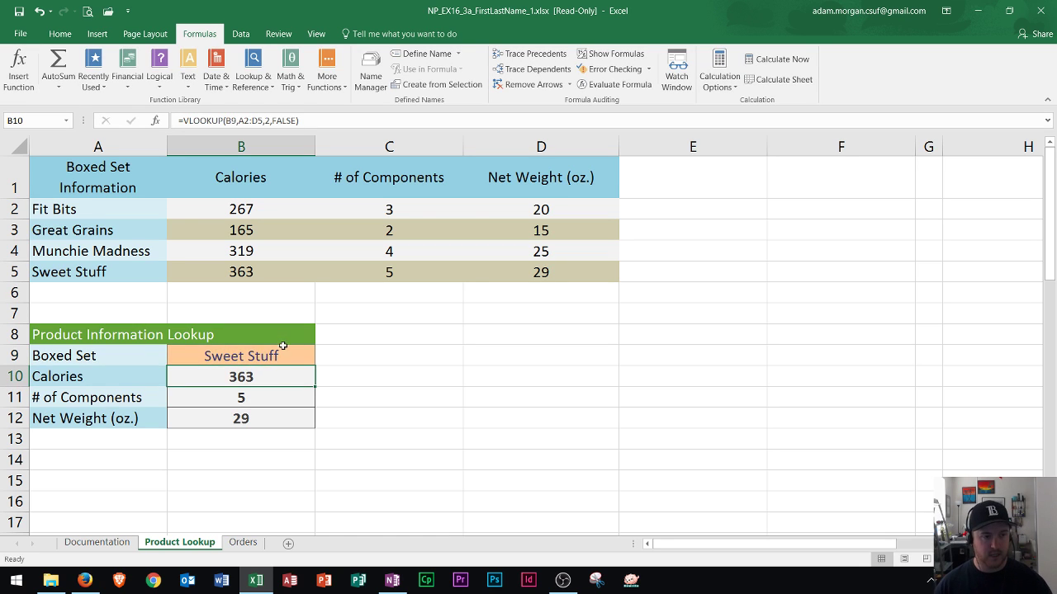